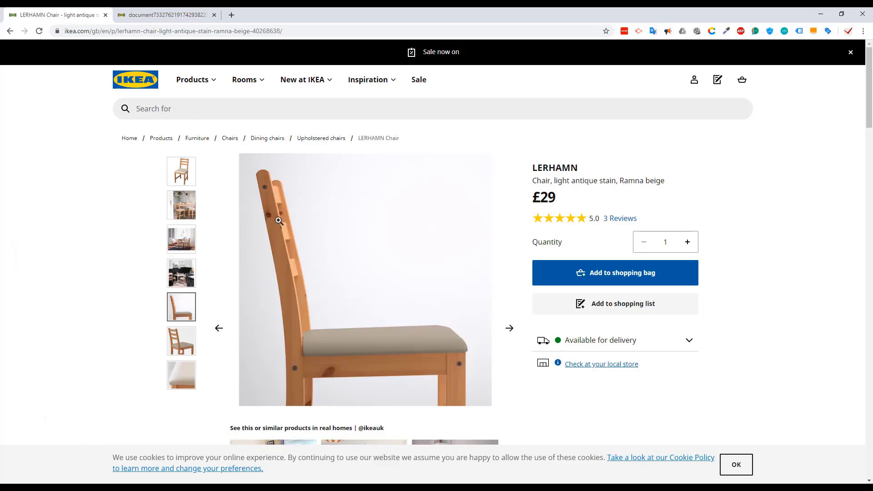
Open the first product's assembly-instructions PDF and scroll to steps 4–5
{"action": "left_click", "coordinate": [185, 172]}
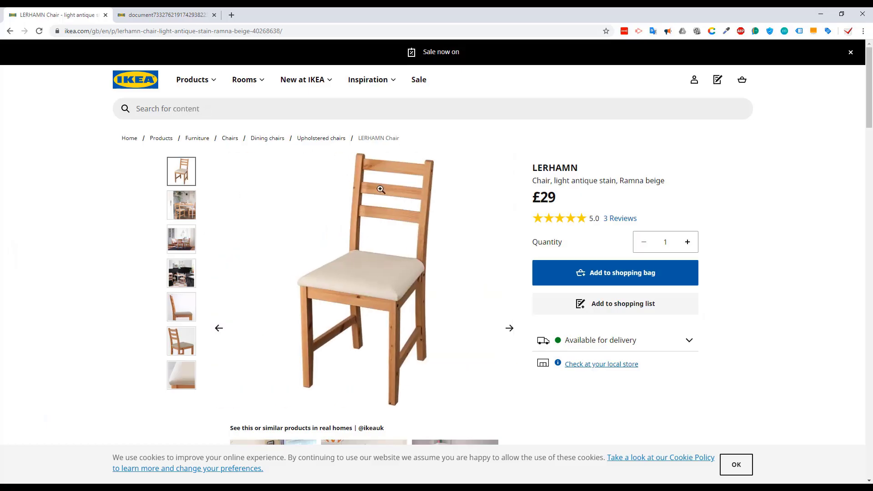
{"action": "left_click", "coordinate": [150, 14]}
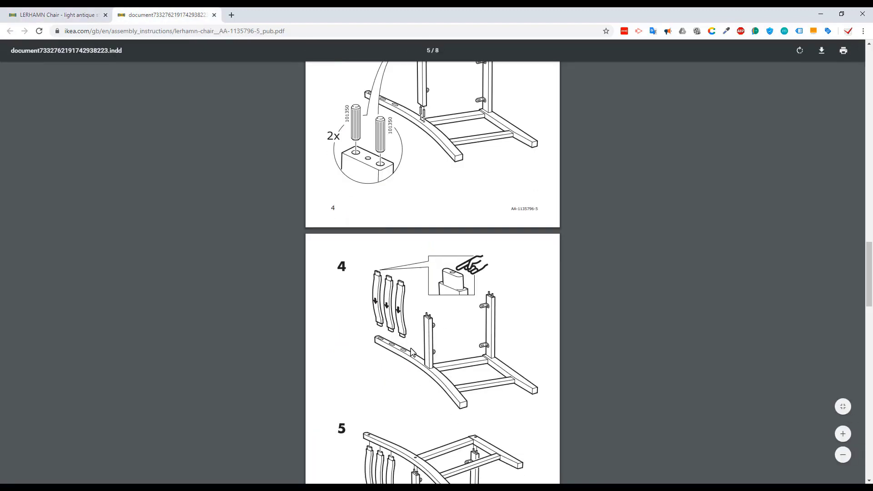
{"action": "scroll", "coordinate": [406, 224], "scroll_direction": "down", "scroll_amount": 3}
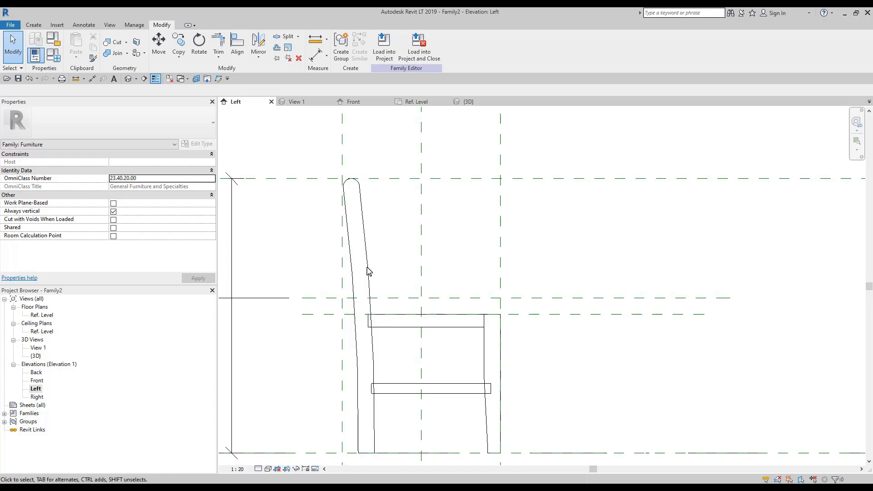
Start the Reference Line tool in Pick Lines mode
{"action": "left_click", "coordinate": [34, 25]}
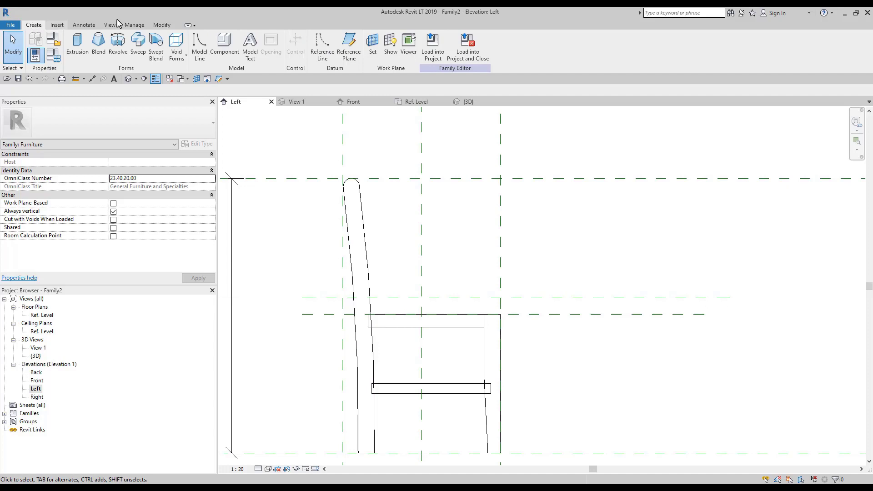
{"action": "left_click", "coordinate": [323, 48]}
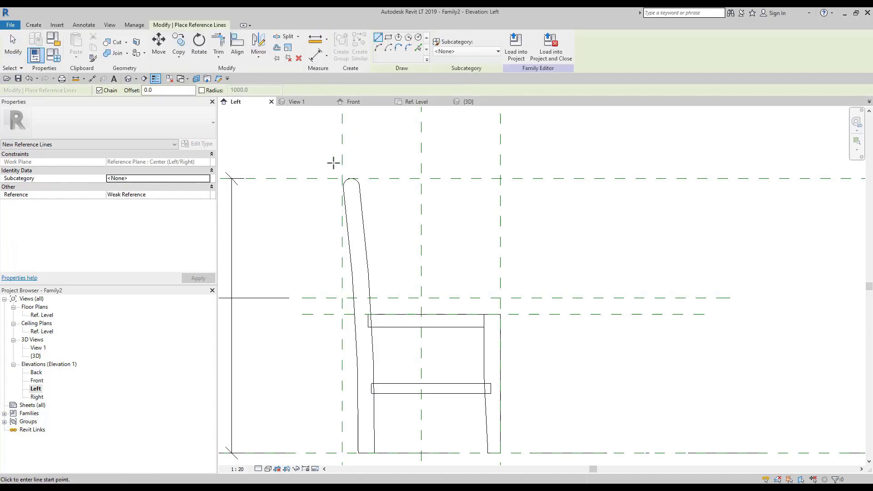
{"action": "middle_click_drag", "start_coordinate": [333, 163], "coordinate": [290, 207]}
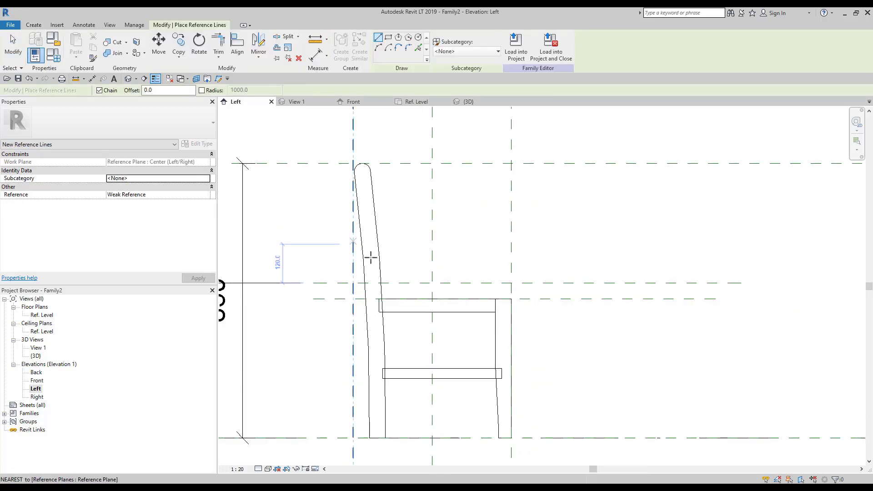
{"action": "left_click", "coordinate": [418, 50]}
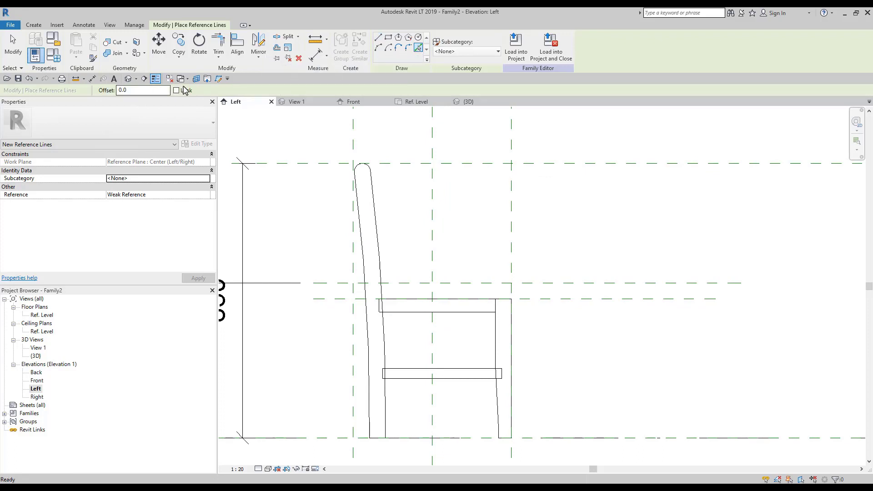
Set the work plane to Reference Plane : r1
{"action": "left_click", "coordinate": [198, 79]}
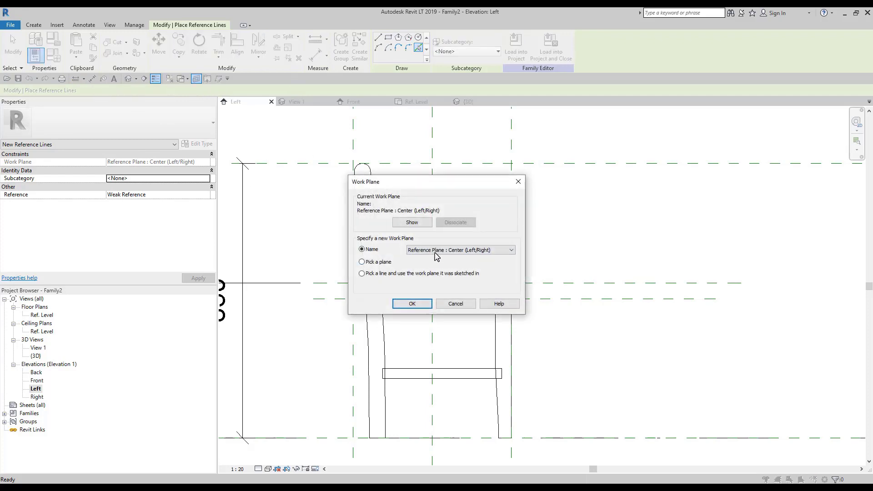
{"action": "left_click", "coordinate": [423, 251]}
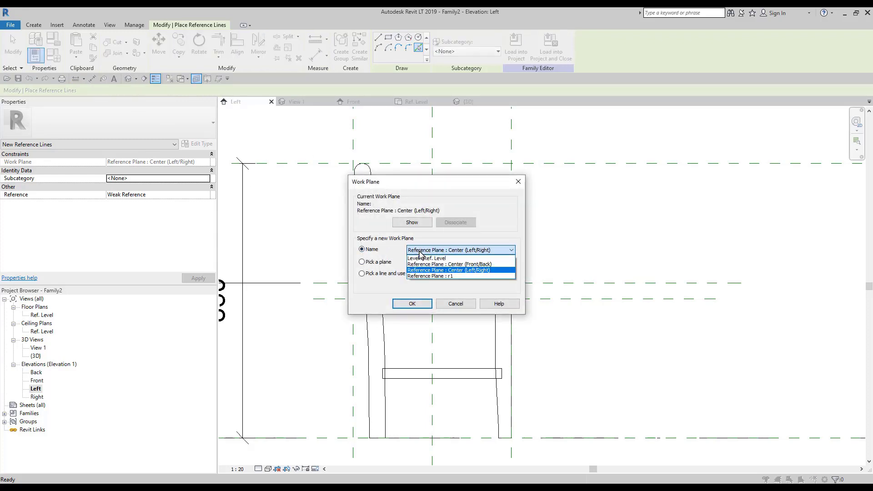
{"action": "left_click", "coordinate": [420, 276]}
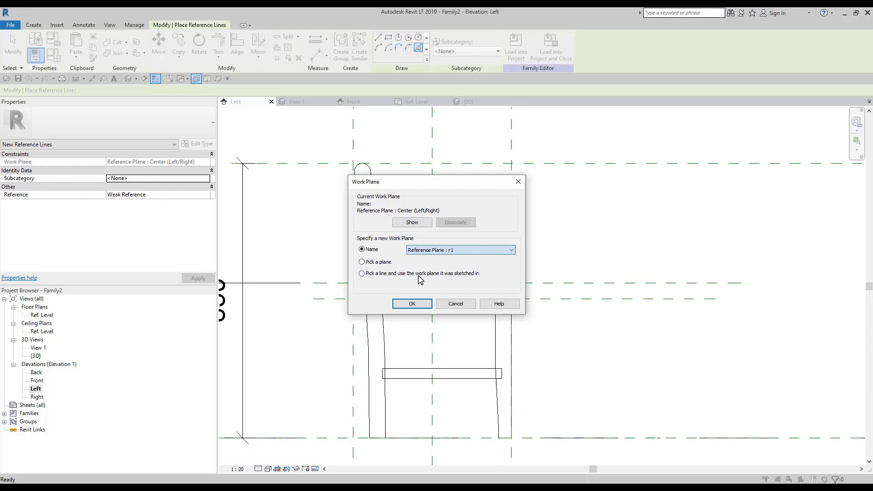
{"action": "left_click", "coordinate": [412, 304]}
{"action": "middle_click_drag", "start_coordinate": [336, 354], "coordinate": [299, 321]}
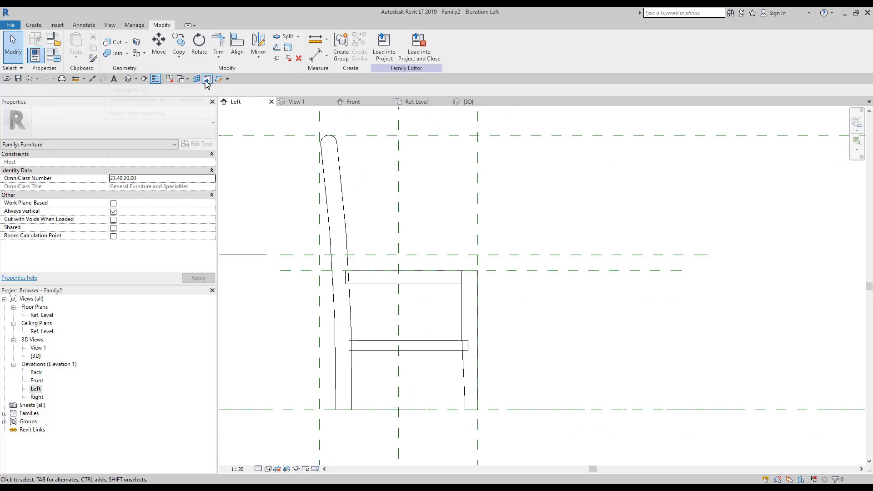
Pick the chair back's curved edge as a reference line at offset 25, then select it
{"action": "left_click", "coordinate": [33, 24]}
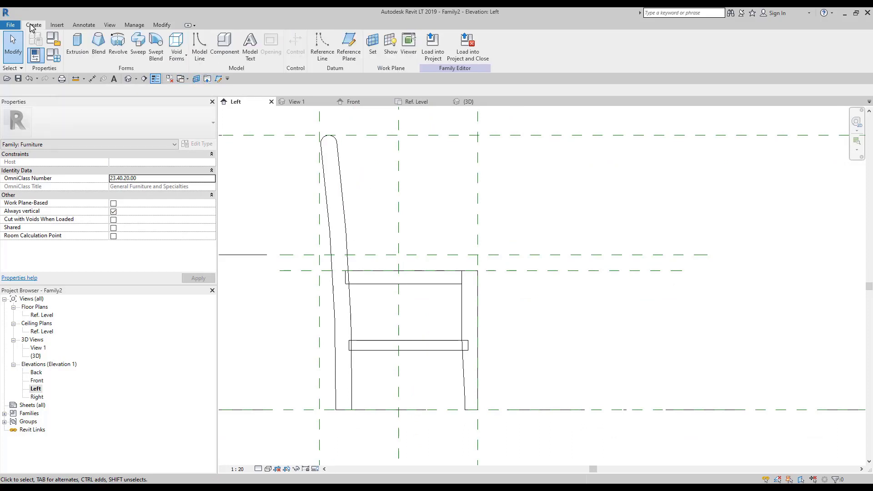
{"action": "left_click", "coordinate": [325, 54]}
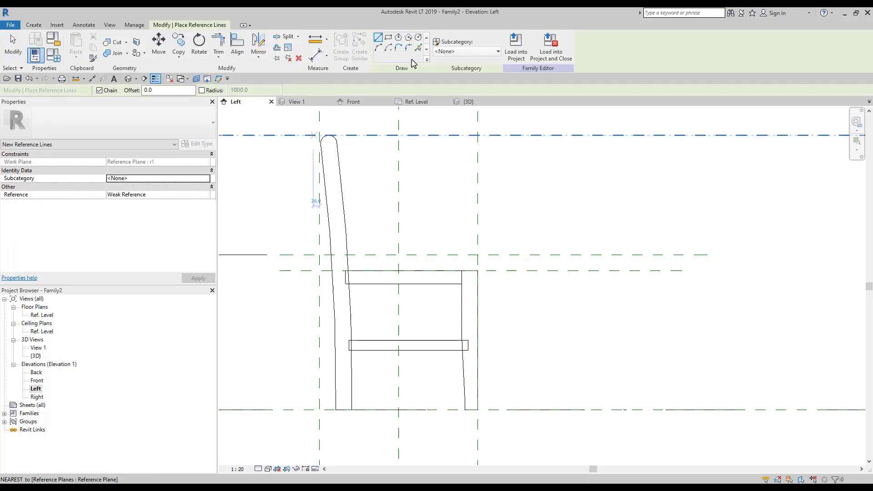
{"action": "left_click", "coordinate": [418, 50]}
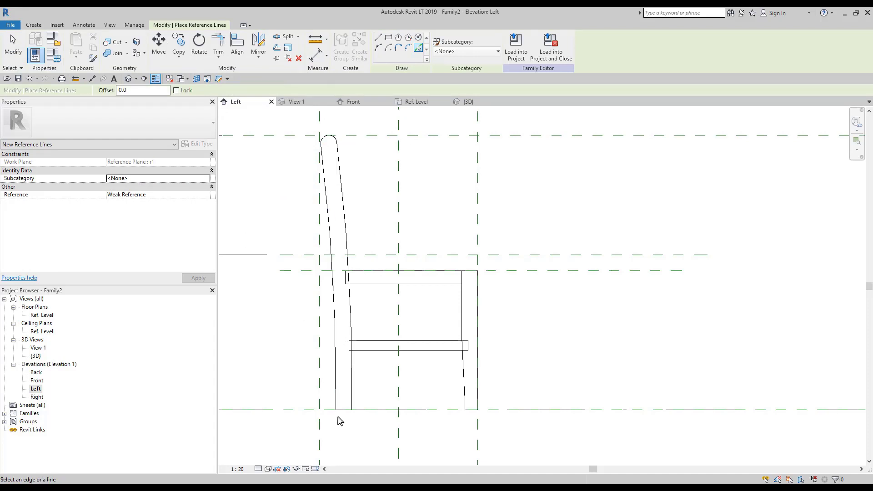
{"action": "scroll", "coordinate": [339, 416], "scroll_direction": "up", "scroll_amount": 2}
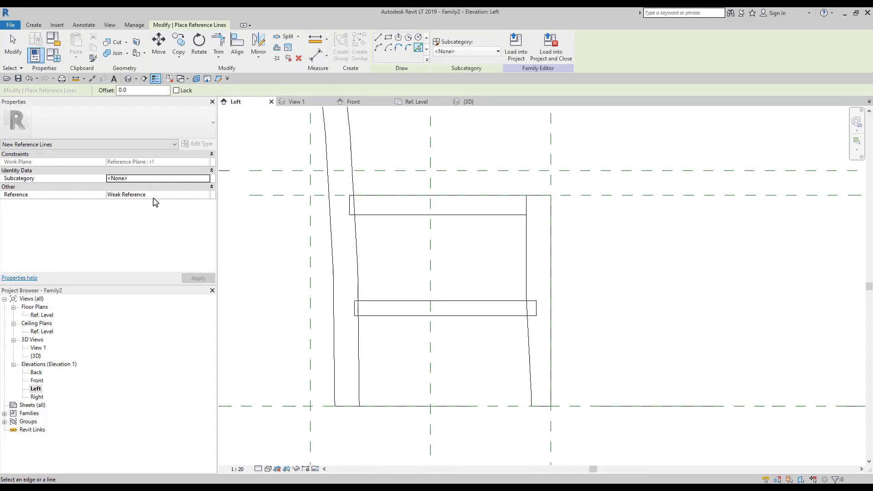
{"action": "left_click", "coordinate": [337, 266]}
{"action": "scroll", "coordinate": [338, 266], "scroll_direction": "down", "scroll_amount": 3}
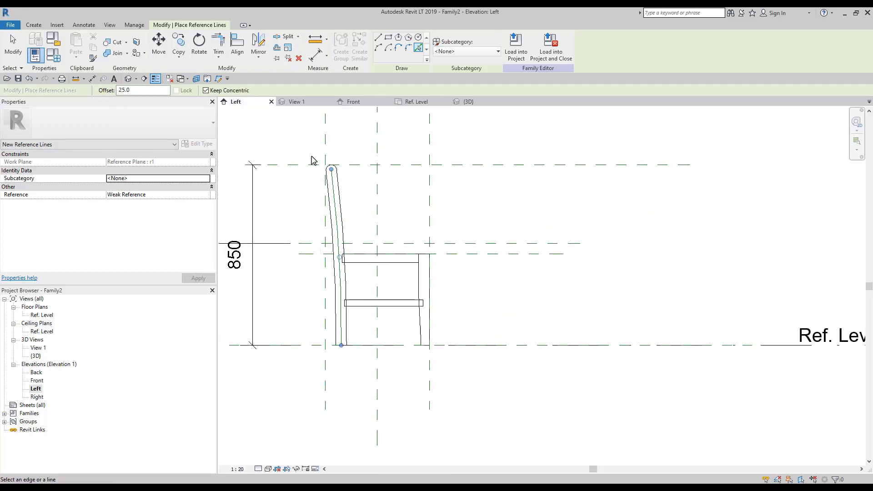
{"action": "left_click", "coordinate": [13, 46]}
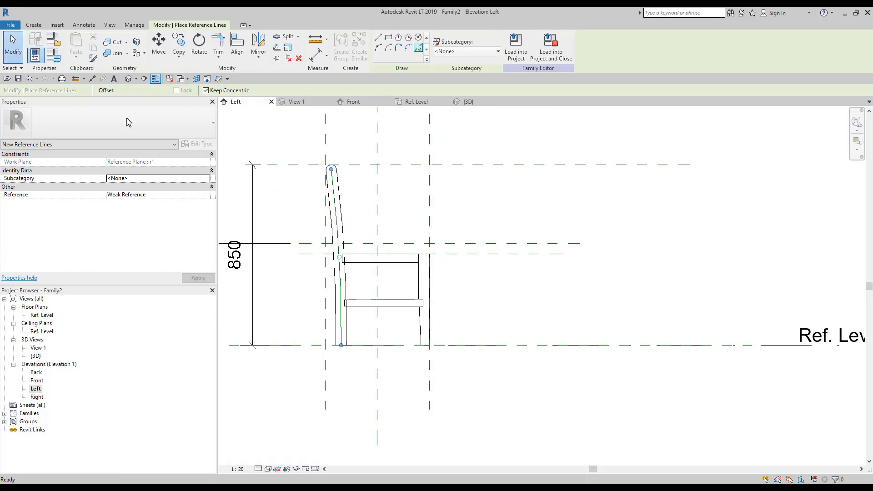
{"action": "left_click", "coordinate": [333, 175]}
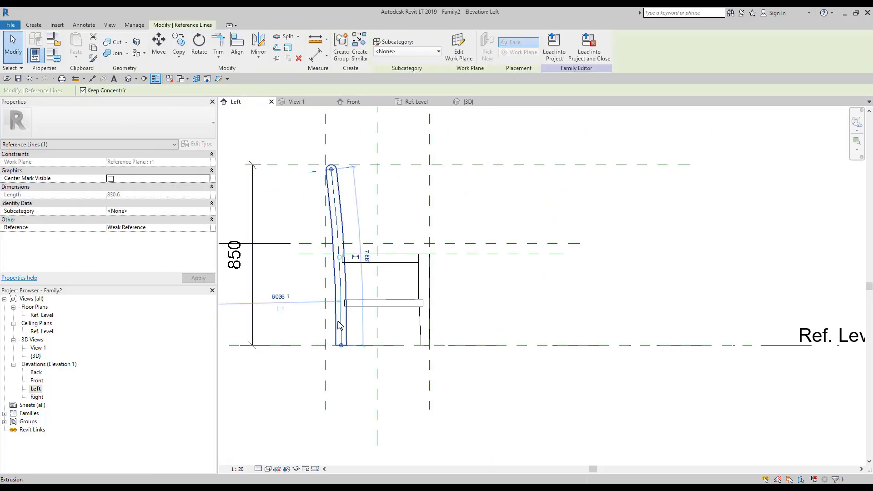
{"action": "left_click", "coordinate": [32, 316]}
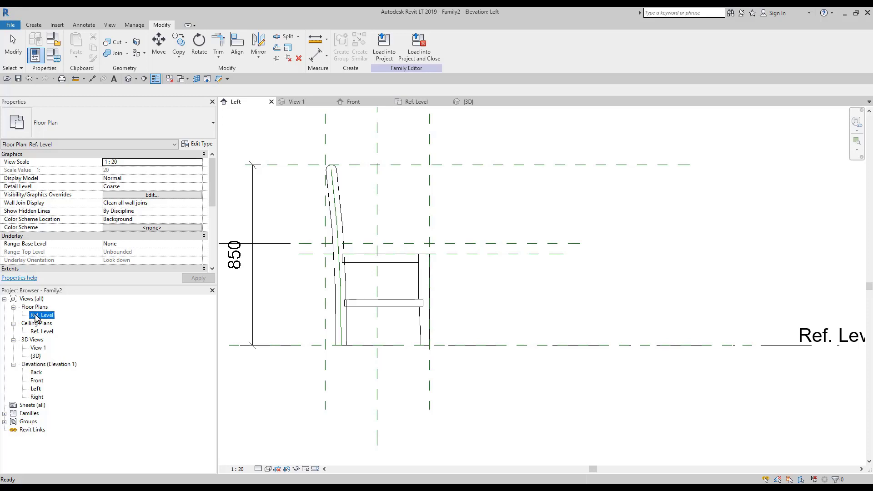
Open the Ref. Level floor plan and zoom to the new reference line
{"action": "double_click", "coordinate": [36, 316]}
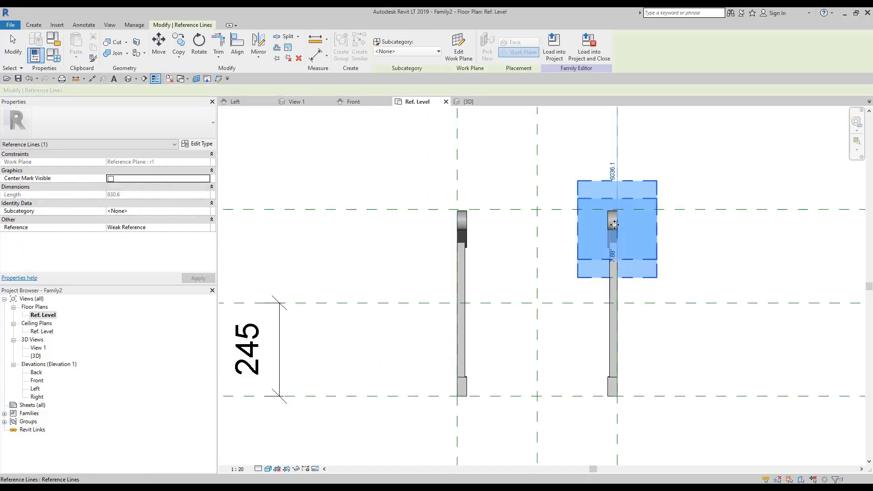
{"action": "scroll", "coordinate": [470, 196], "scroll_direction": "up", "scroll_amount": 3}
{"action": "scroll", "coordinate": [450, 182], "scroll_direction": "up", "scroll_amount": 2}
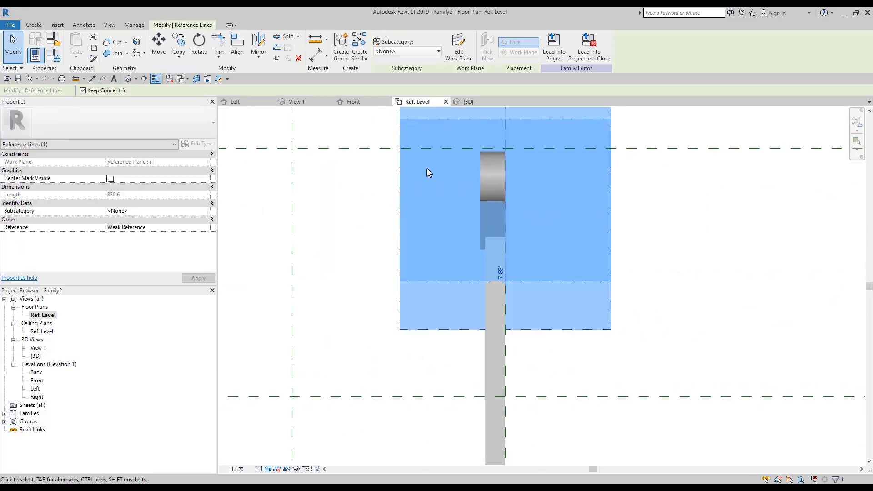
{"action": "scroll", "coordinate": [426, 172], "scroll_direction": "down", "scroll_amount": 2}
{"action": "scroll", "coordinate": [426, 172], "scroll_direction": "down", "scroll_amount": 3}
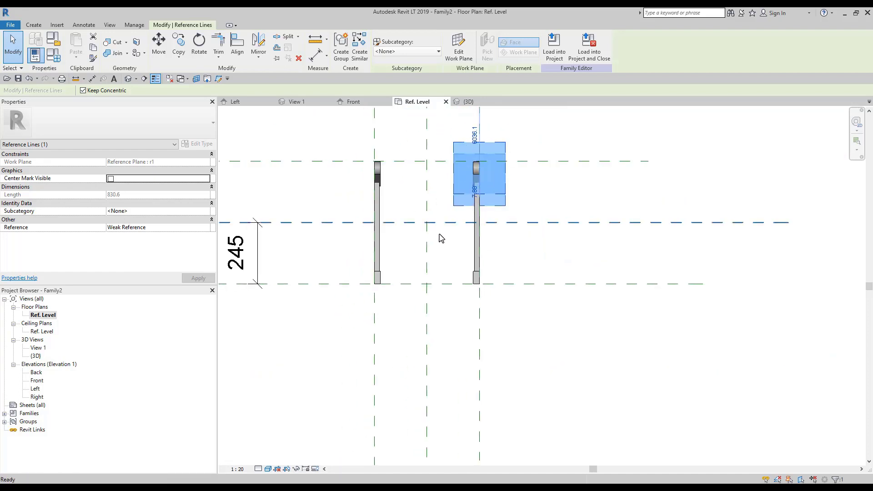
Try moving the reference line with MV, then clear the selection
{"action": "key", "text": "m"}
{"action": "key", "text": "v"}
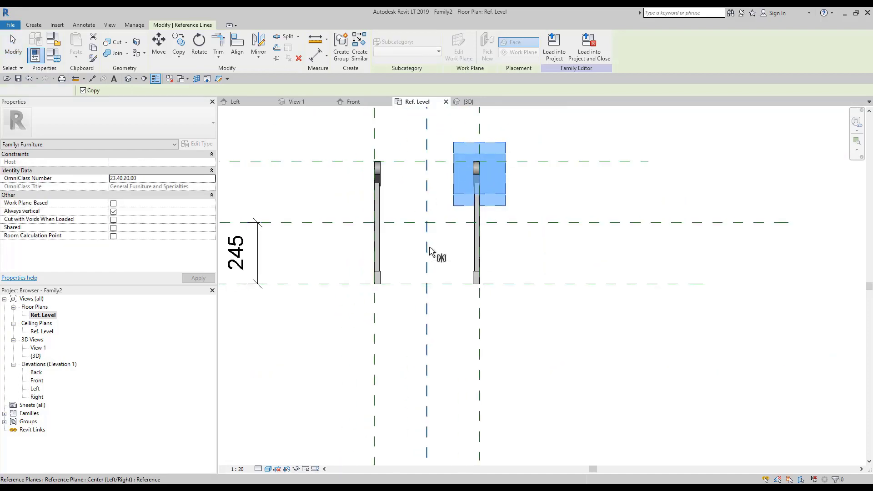
{"action": "left_click", "coordinate": [430, 252]}
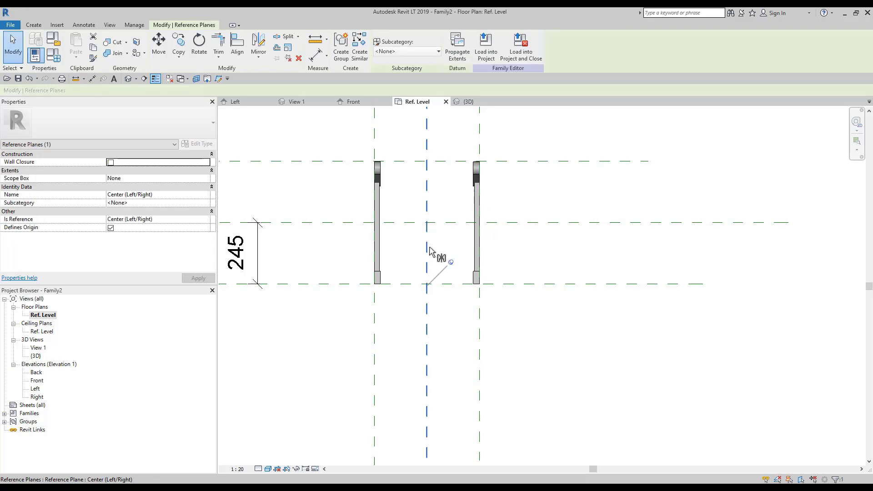
{"action": "left_click", "coordinate": [23, 58]}
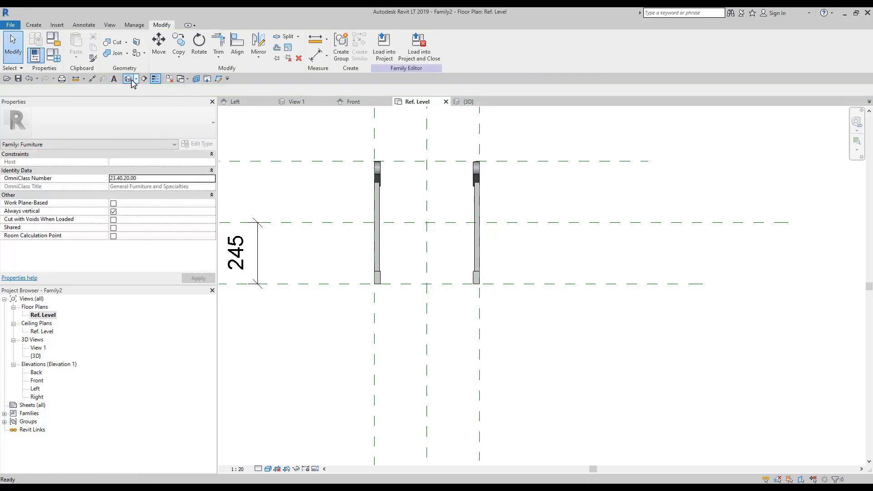
{"action": "left_click", "coordinate": [131, 80]}
Orbit the chair's 3D view to inspect it from the front-right and front-left
{"action": "middle_click_drag", "start_coordinate": [475, 313], "coordinate": [436, 345], "text": "shift"}
{"action": "scroll", "coordinate": [423, 363], "scroll_direction": "up", "scroll_amount": 2}
{"action": "scroll", "coordinate": [421, 364], "scroll_direction": "down", "scroll_amount": 1}
{"action": "scroll", "coordinate": [420, 364], "scroll_direction": "down", "scroll_amount": 1}
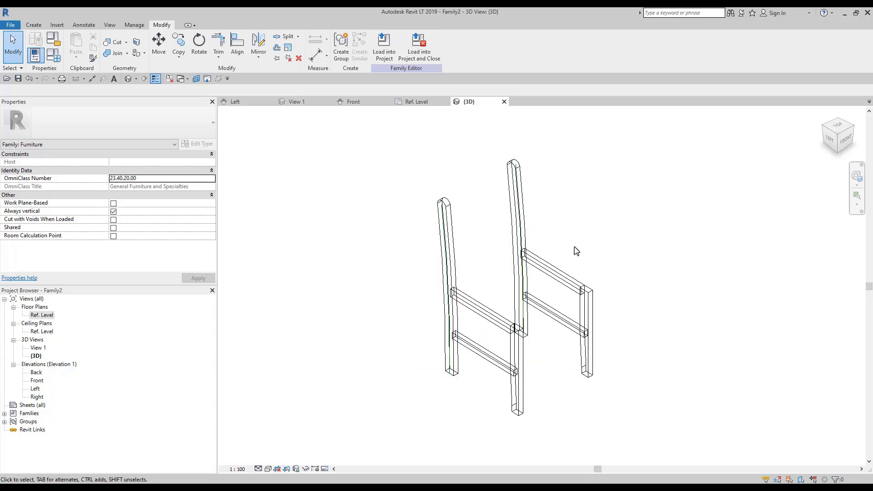
{"action": "middle_click_drag", "start_coordinate": [576, 251], "coordinate": [415, 202], "text": "shift"}
{"action": "scroll", "coordinate": [477, 308], "scroll_direction": "up", "scroll_amount": 3}
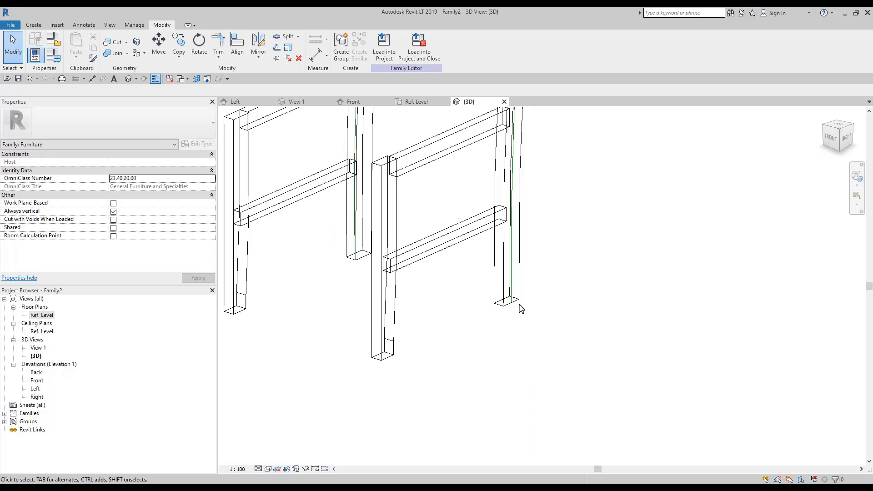
{"action": "scroll", "coordinate": [516, 304], "scroll_direction": "down", "scroll_amount": 2}
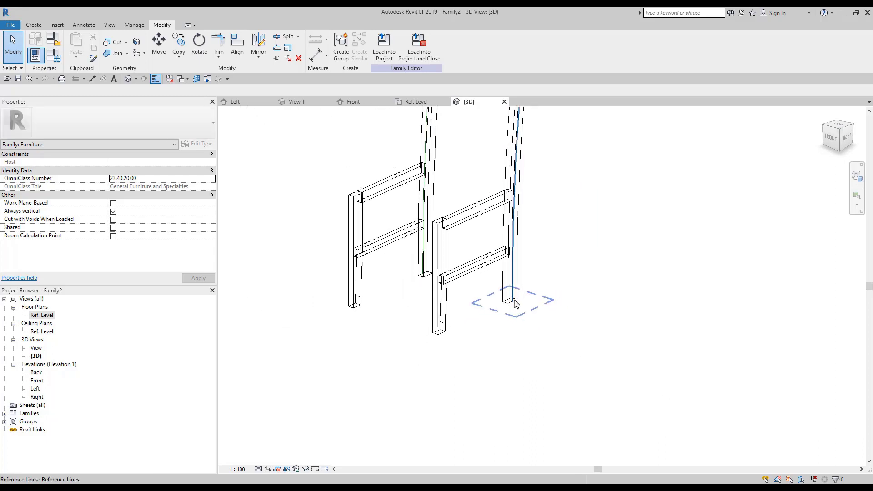
{"action": "scroll", "coordinate": [508, 299], "scroll_direction": "down", "scroll_amount": 2}
{"action": "middle_click_drag", "start_coordinate": [358, 227], "coordinate": [524, 327], "text": "shift"}
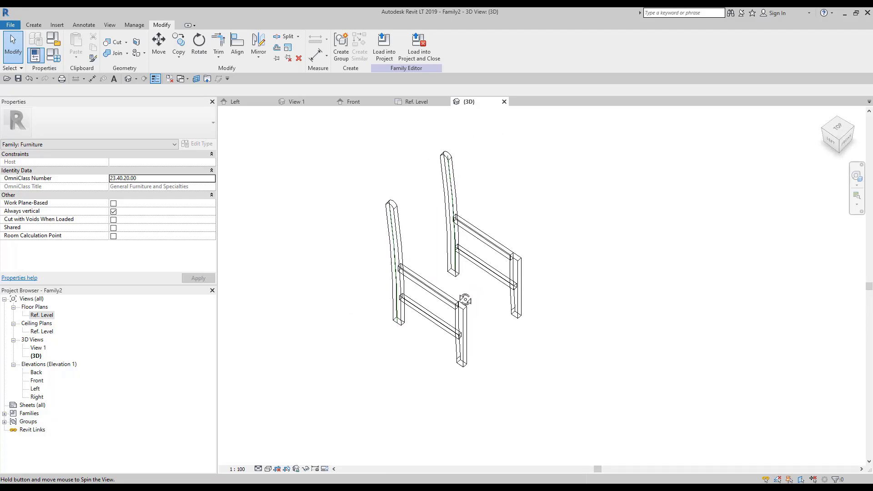
{"action": "middle_click_drag", "start_coordinate": [524, 327], "coordinate": [489, 349], "text": "shift"}
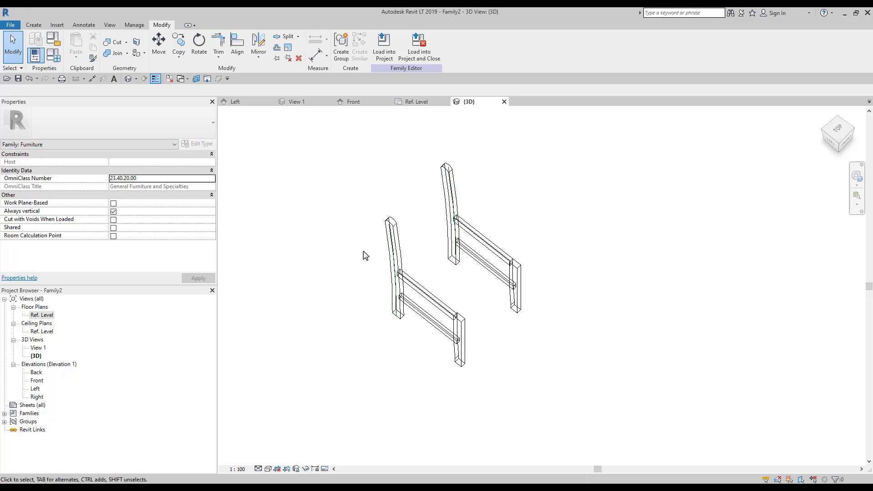
Move through the Front elevation and Ref. Level plan to the Left elevation, panning the profile into place
{"action": "double_click", "coordinate": [35, 382]}
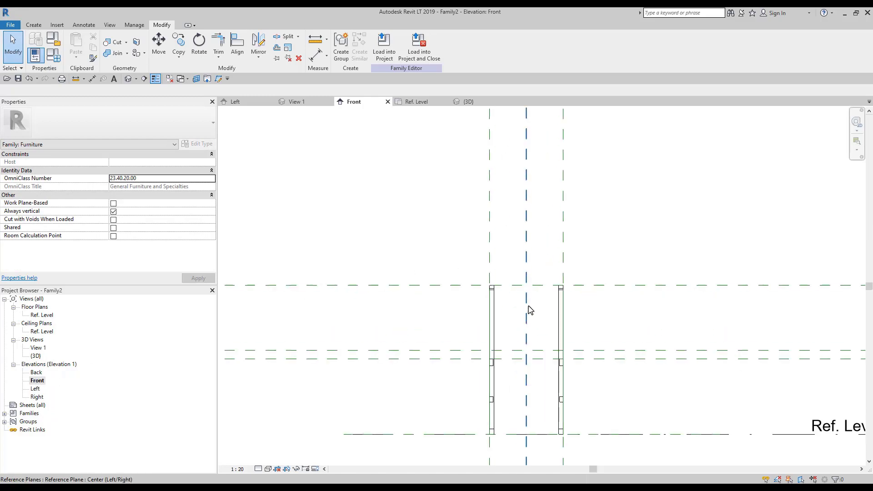
{"action": "left_click", "coordinate": [44, 316]}
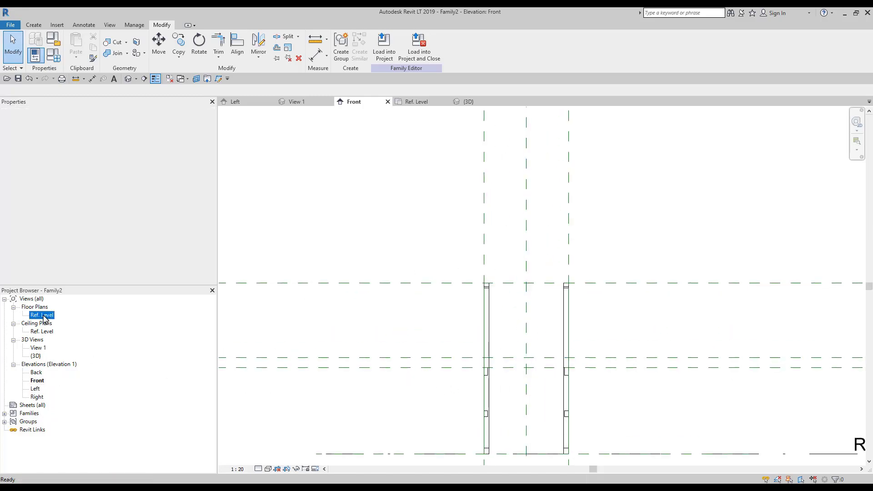
{"action": "double_click", "coordinate": [44, 316]}
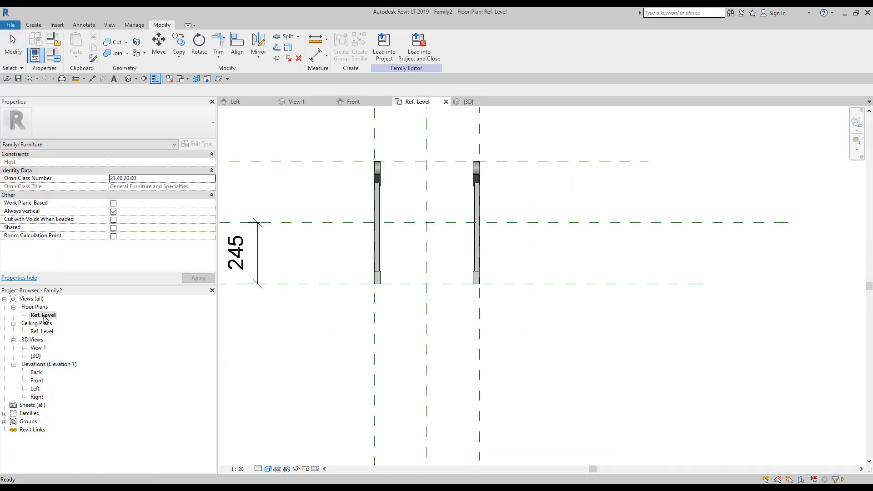
{"action": "double_click", "coordinate": [36, 390]}
{"action": "middle_click_drag", "start_coordinate": [308, 230], "coordinate": [363, 240]}
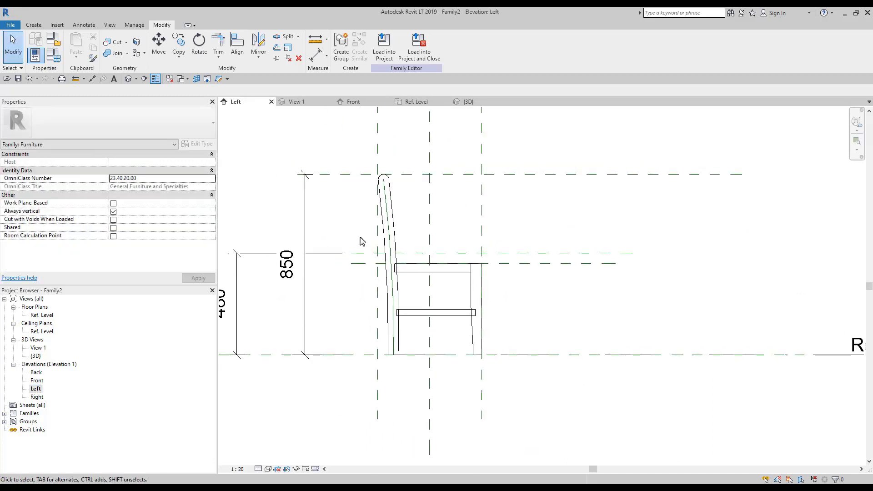
Draw three horizontal reference planes across the upper backrest
{"action": "left_click", "coordinate": [216, 80]}
{"action": "left_click", "coordinate": [352, 234]}
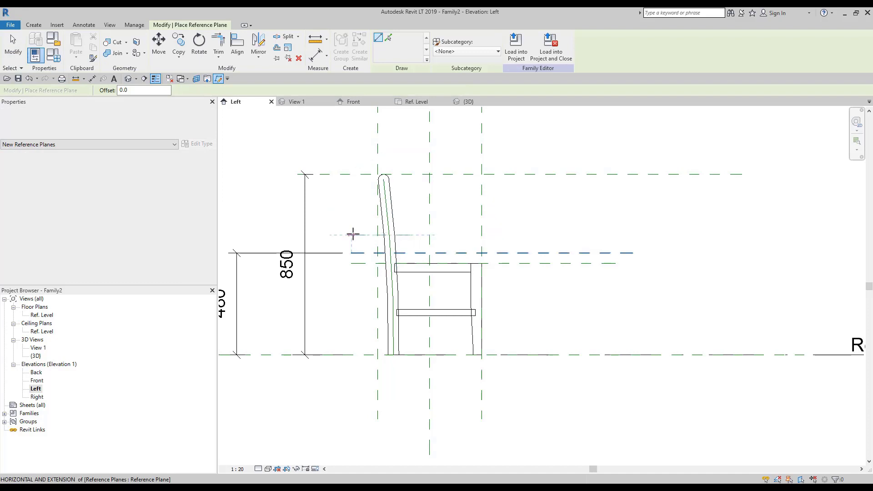
{"action": "left_click", "coordinate": [411, 234]}
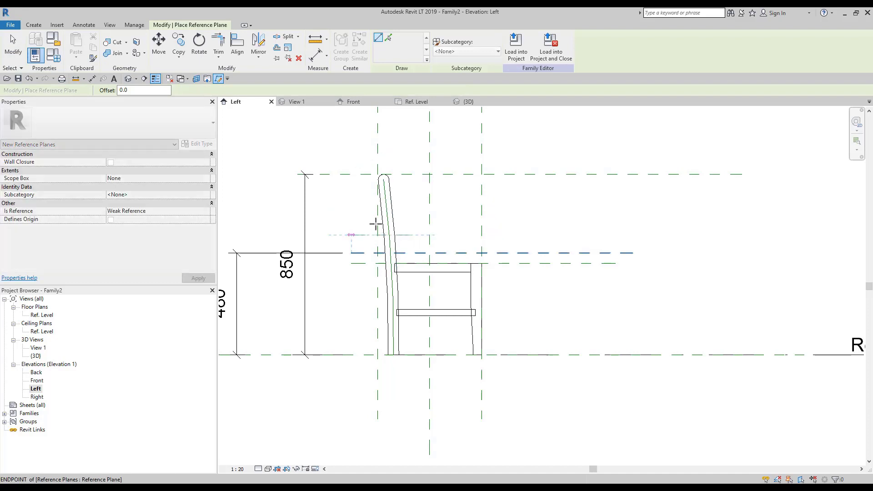
{"action": "left_click", "coordinate": [361, 205]}
{"action": "left_click", "coordinate": [410, 205]}
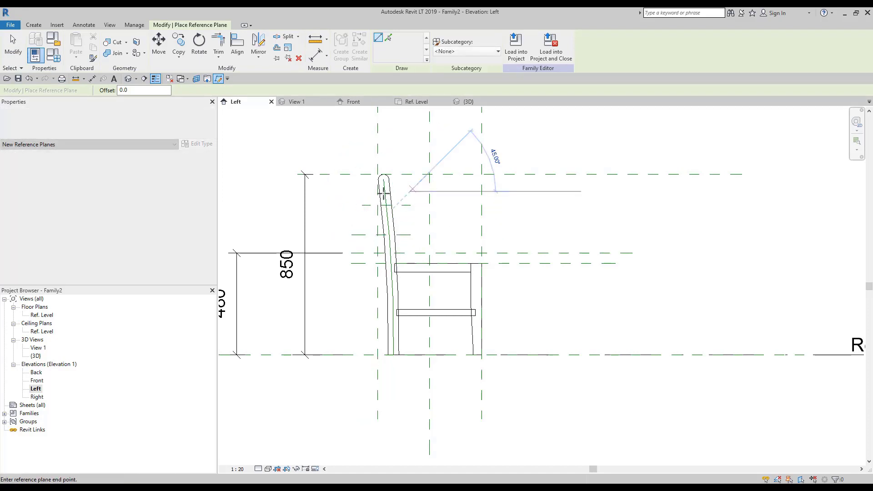
{"action": "left_click", "coordinate": [352, 192]}
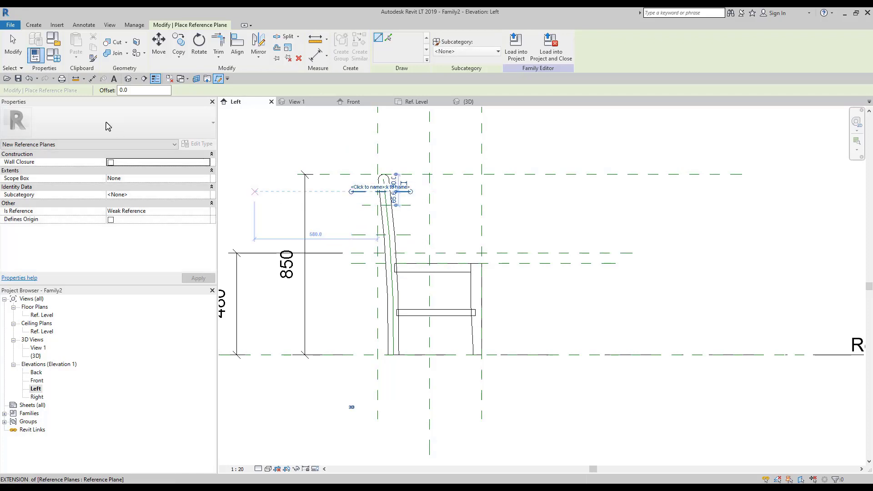
{"action": "left_click", "coordinate": [13, 45]}
Dimension the three planes, toggle EQ for equal spacing, and lower the bottom plane slightly
{"action": "left_click", "coordinate": [91, 79]}
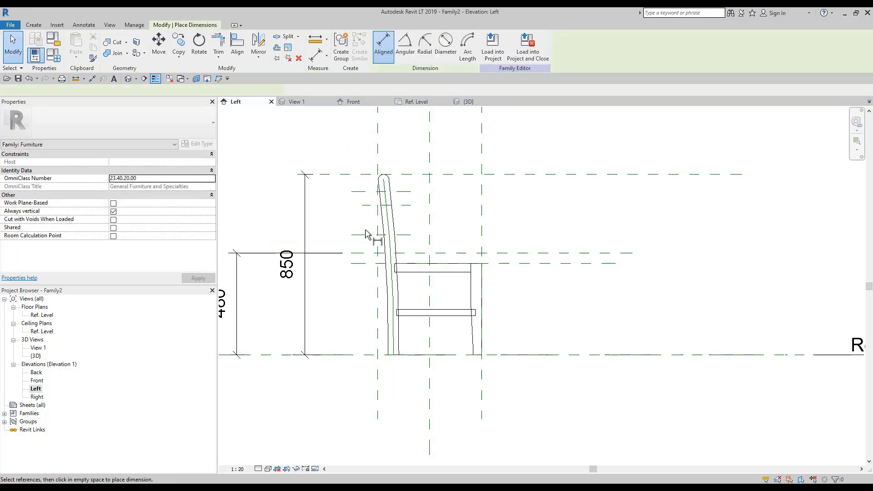
{"action": "left_click", "coordinate": [369, 235]}
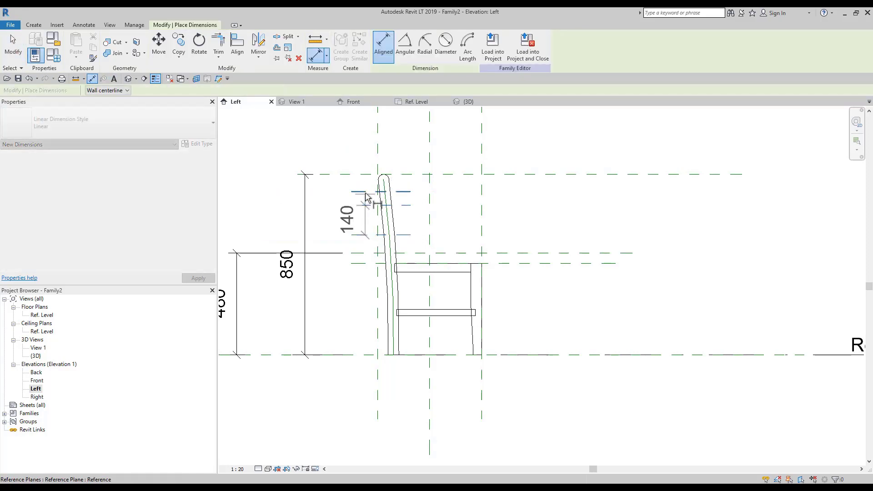
{"action": "left_click", "coordinate": [364, 191]}
{"action": "left_click", "coordinate": [273, 217]}
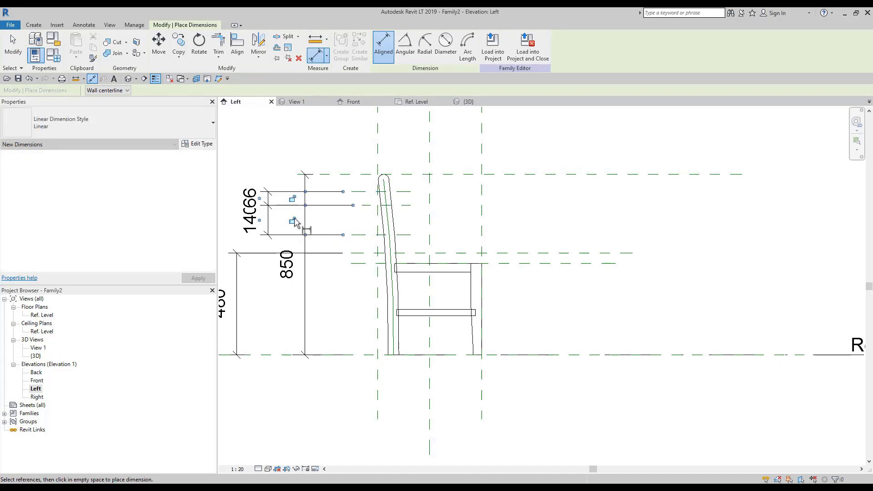
{"action": "middle_click_drag", "start_coordinate": [220, 214], "coordinate": [356, 200]}
{"action": "left_click", "coordinate": [356, 201]}
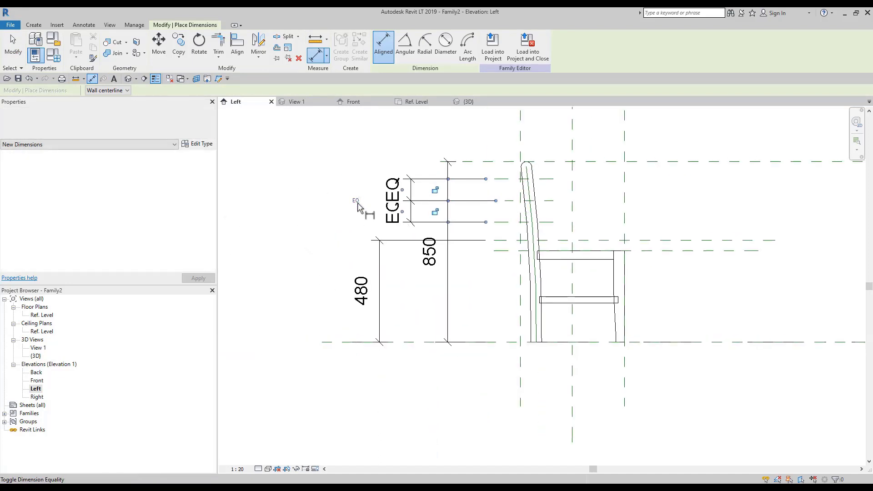
{"action": "scroll", "coordinate": [487, 190], "scroll_direction": "up", "scroll_amount": 2}
{"action": "key", "text": "Escape"}
{"action": "key", "text": "Escape"}
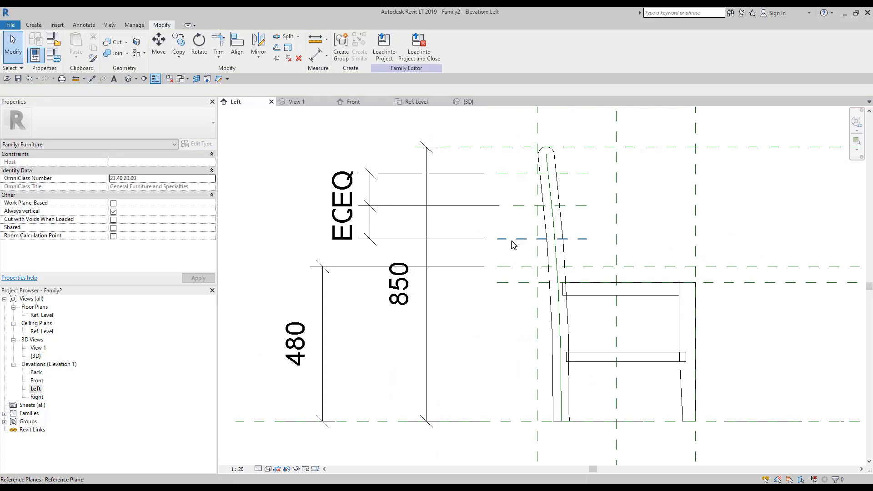
{"action": "left_click_drag", "start_coordinate": [514, 238], "coordinate": [515, 251]}
Nudge the top backrest plane lower and recentre the backrest planes in view
{"action": "left_click", "coordinate": [522, 173]}
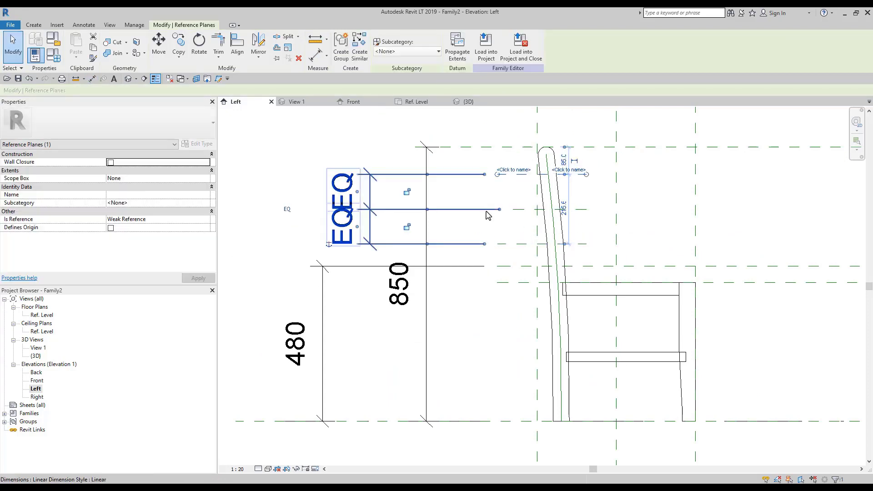
{"action": "left_click_drag", "start_coordinate": [522, 173], "coordinate": [522, 178]}
{"action": "middle_click_drag", "start_coordinate": [513, 208], "coordinate": [412, 197]}
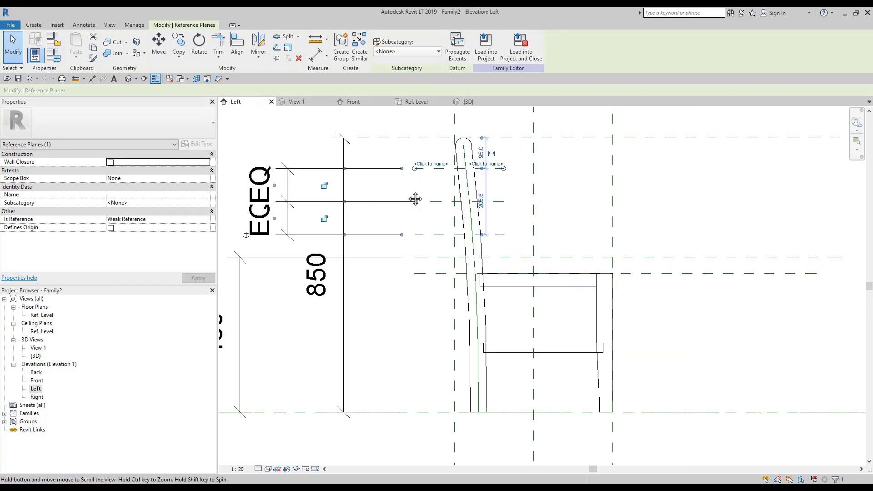
{"action": "left_click", "coordinate": [404, 233]}
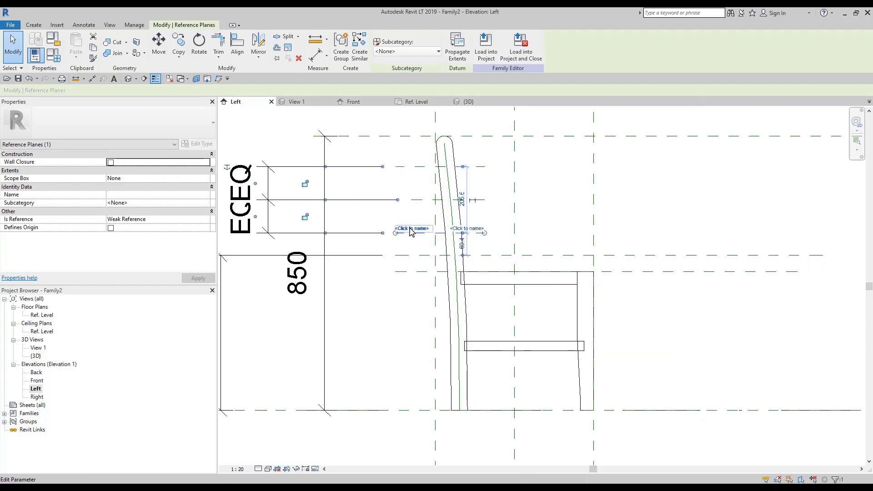
Label the bottom, middle and top planes p1, p2, p3 and open the Ref. Level plan
{"action": "left_click", "coordinate": [410, 229]}
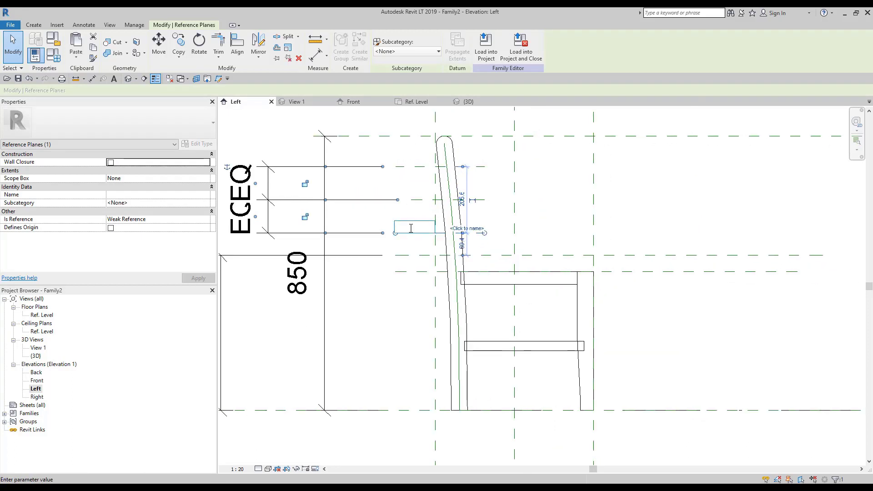
{"action": "type", "text": "p1"}
{"action": "key", "text": "Return"}
{"action": "left_click", "coordinate": [412, 200]}
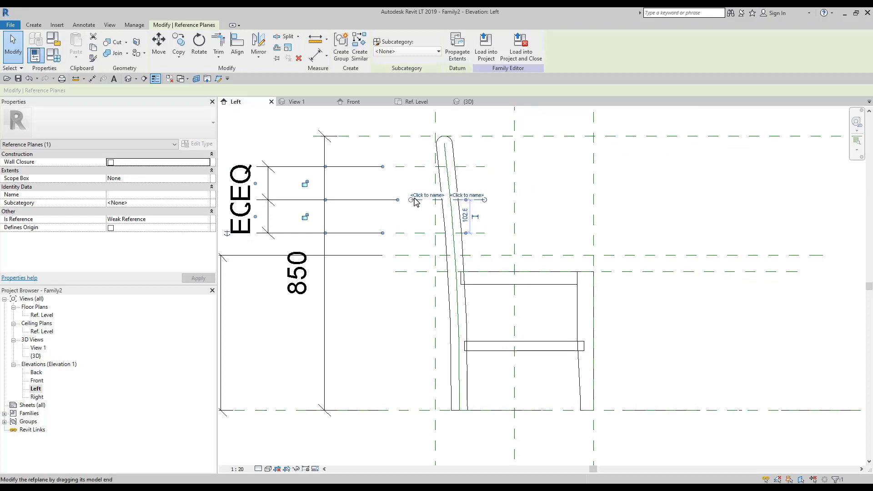
{"action": "type", "text": "p2"}
{"action": "key", "text": "Return"}
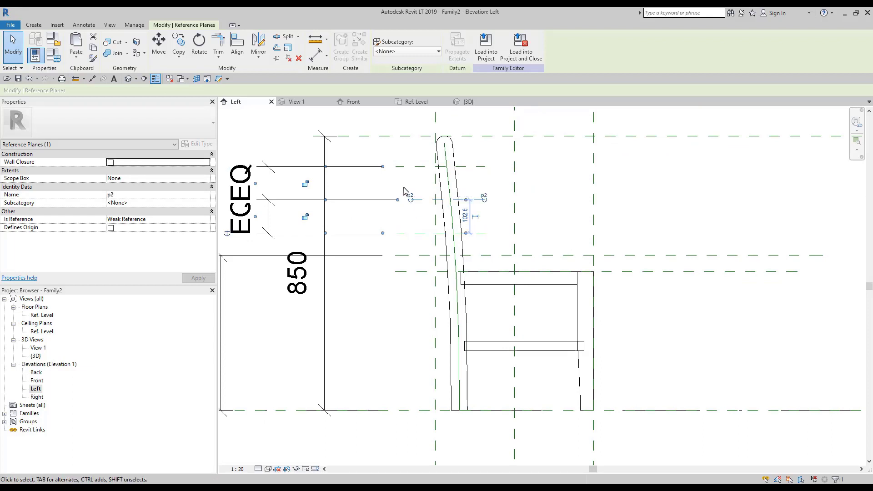
{"action": "left_click", "coordinate": [418, 167]}
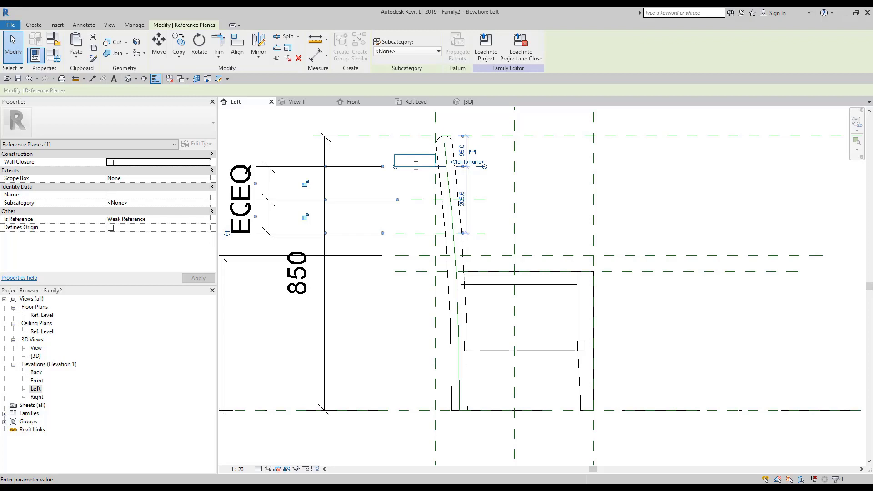
{"action": "type", "text": "p3"}
{"action": "key", "text": "Return"}
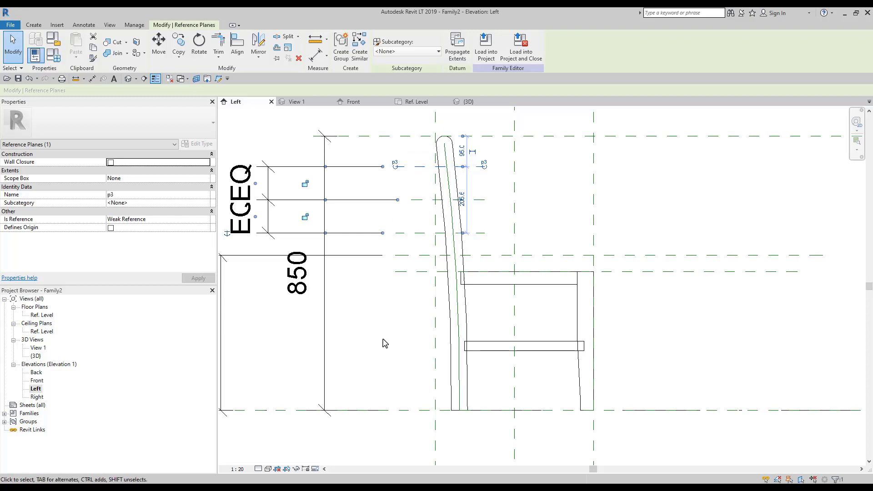
{"action": "left_click", "coordinate": [384, 344]}
{"action": "double_click", "coordinate": [41, 315]}
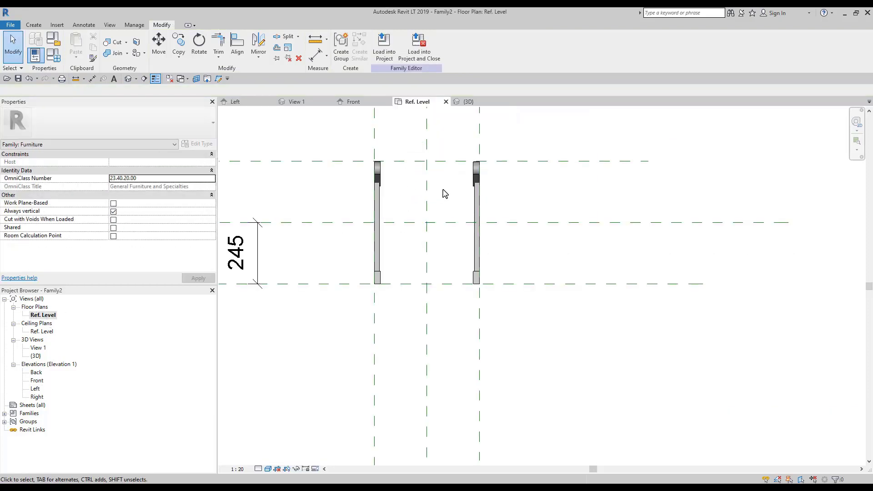
Frame the back legs in plan and set the work plane to Reference Plane : p1
{"action": "scroll", "coordinate": [406, 186], "scroll_direction": "up", "scroll_amount": 2}
{"action": "middle_click_drag", "start_coordinate": [409, 179], "coordinate": [400, 211]}
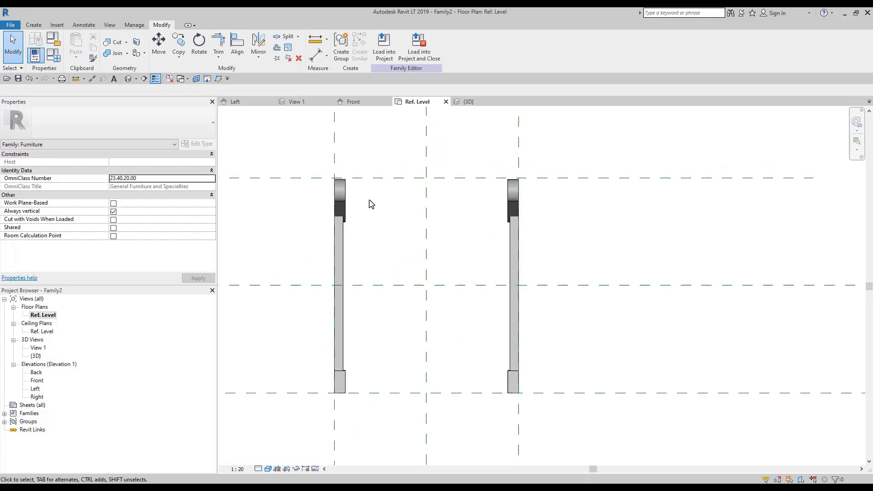
{"action": "left_click", "coordinate": [32, 25]}
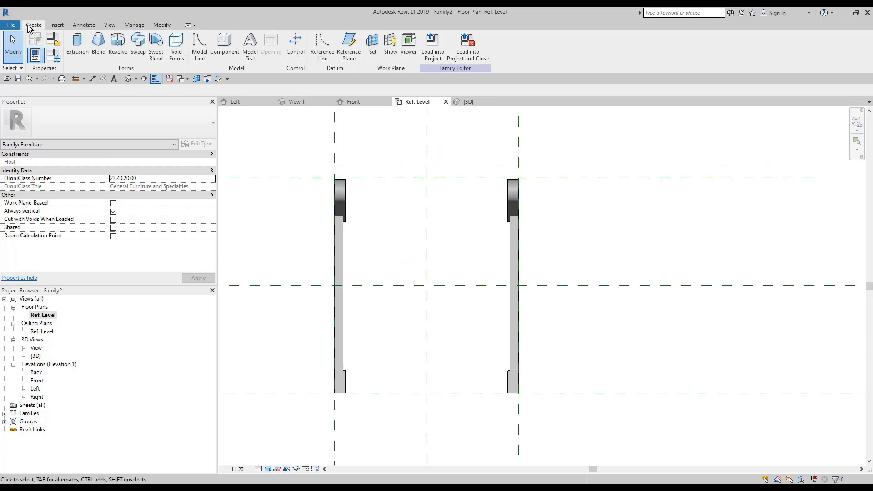
{"action": "left_click", "coordinate": [321, 52]}
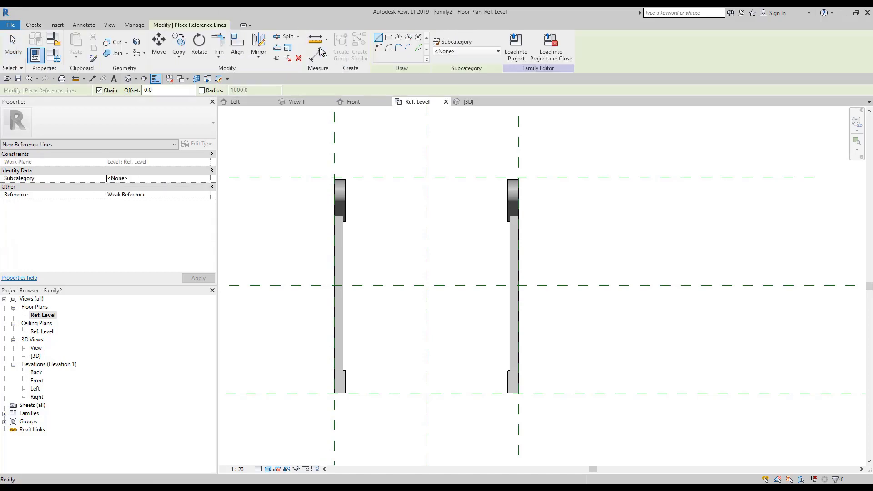
{"action": "left_click", "coordinate": [195, 79]}
{"action": "left_click", "coordinate": [433, 253]}
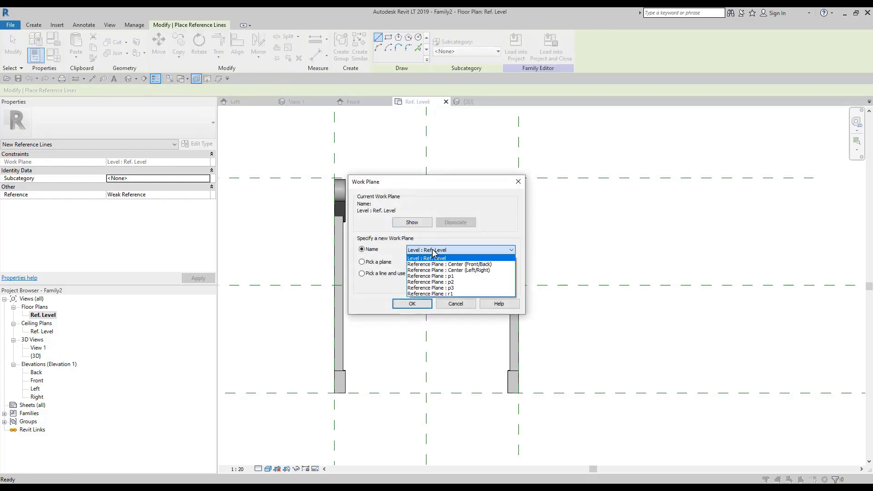
{"action": "left_click", "coordinate": [443, 288]}
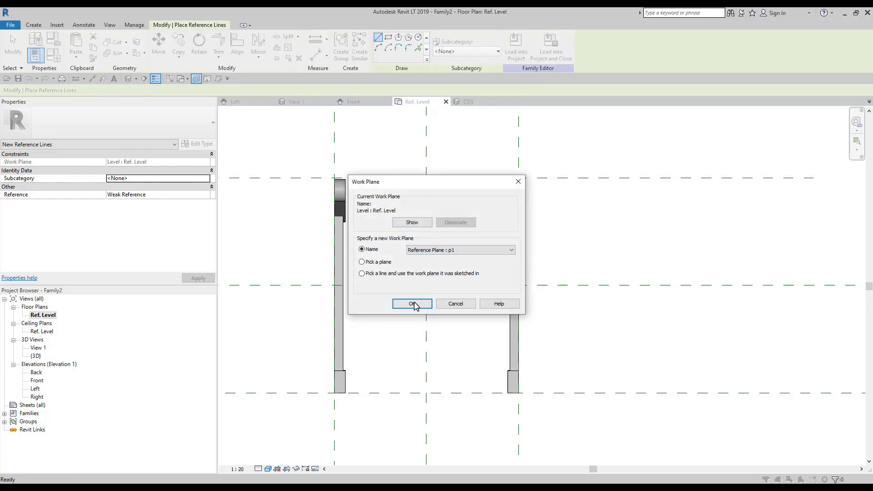
{"action": "left_click", "coordinate": [412, 304]}
Add a Create-tab command to the Quick Access Toolbar and dismiss the save reminder
{"action": "left_click", "coordinate": [28, 27]}
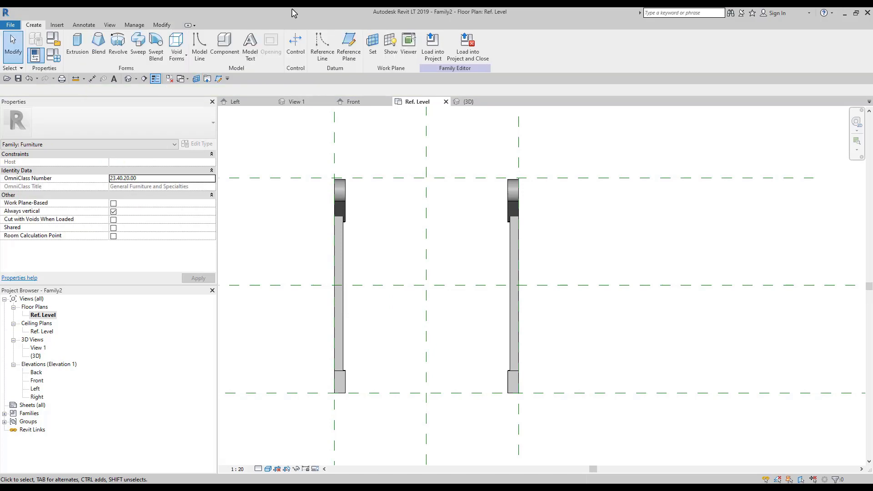
{"action": "right_click", "coordinate": [280, 56]}
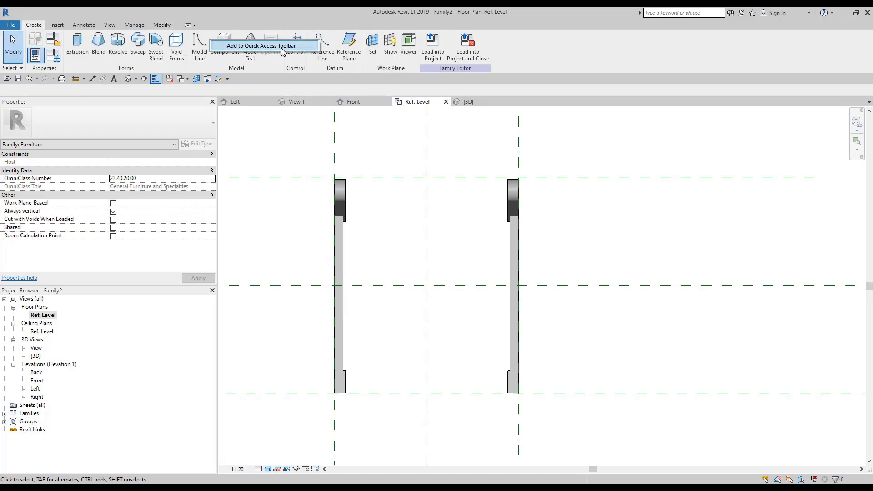
{"action": "left_click", "coordinate": [277, 46]}
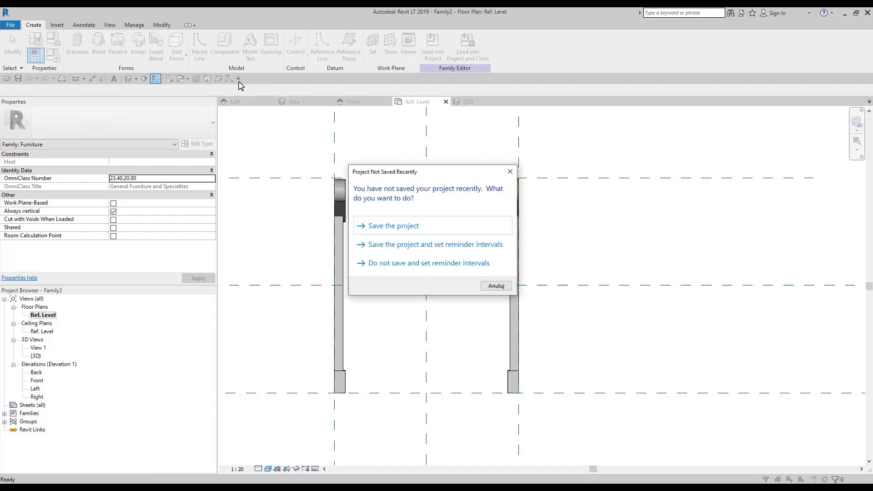
{"action": "left_click", "coordinate": [511, 286]}
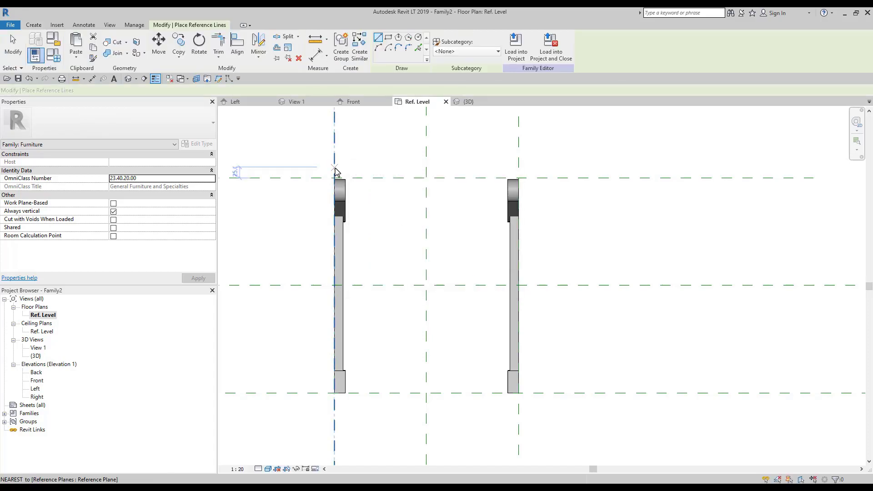
Start a Start-End-Radius reference arc from the left post to the right post
{"action": "key", "text": "r"}
{"action": "key", "text": "l"}
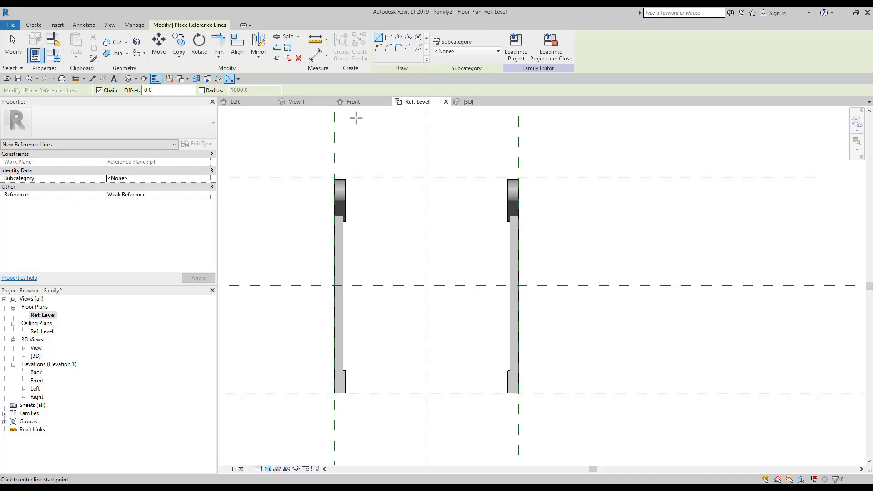
{"action": "left_click", "coordinate": [381, 49]}
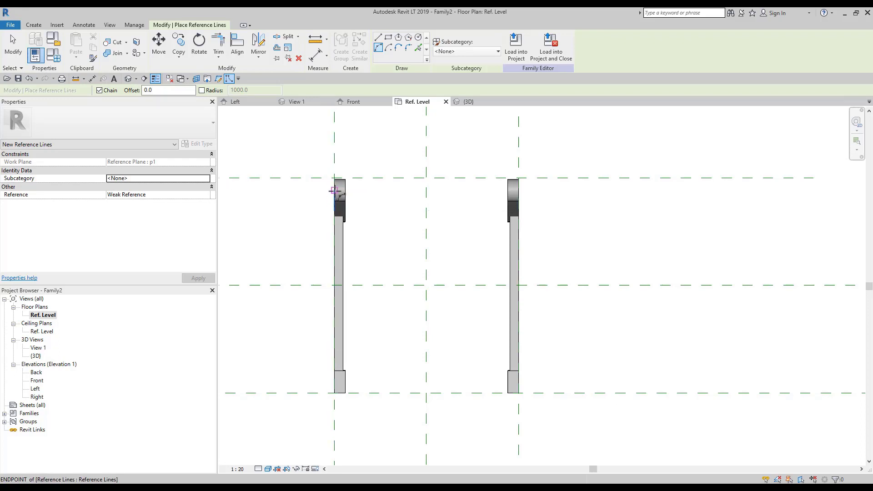
{"action": "left_click", "coordinate": [334, 191]}
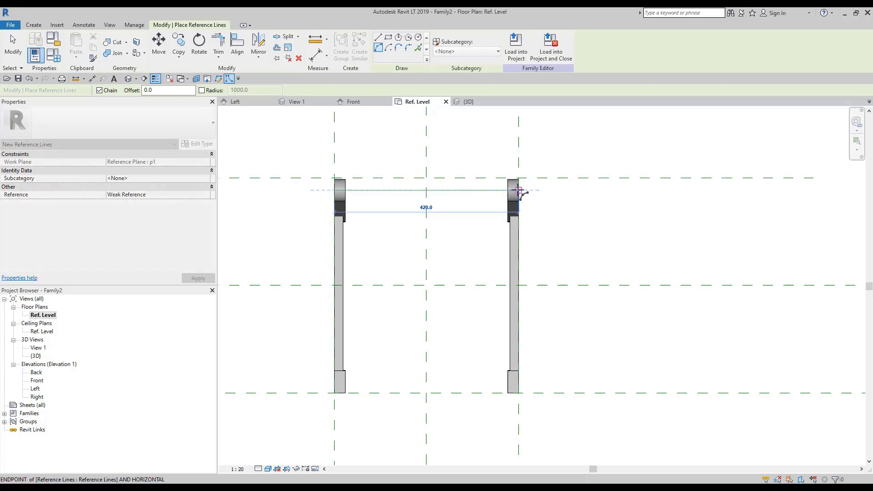
{"action": "left_click", "coordinate": [518, 190]}
Set the arc's shallow curvature using the SW snap override and finish the reference line
{"action": "scroll", "coordinate": [451, 192], "scroll_direction": "up", "scroll_amount": 3}
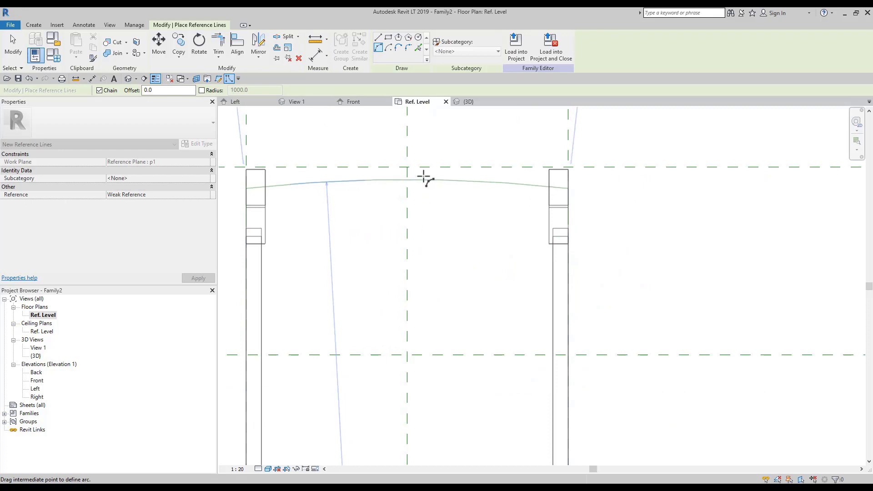
{"action": "scroll", "coordinate": [425, 181], "scroll_direction": "down", "scroll_amount": 5}
{"action": "scroll", "coordinate": [423, 184], "scroll_direction": "down", "scroll_amount": 2}
{"action": "scroll", "coordinate": [422, 191], "scroll_direction": "down", "scroll_amount": 1}
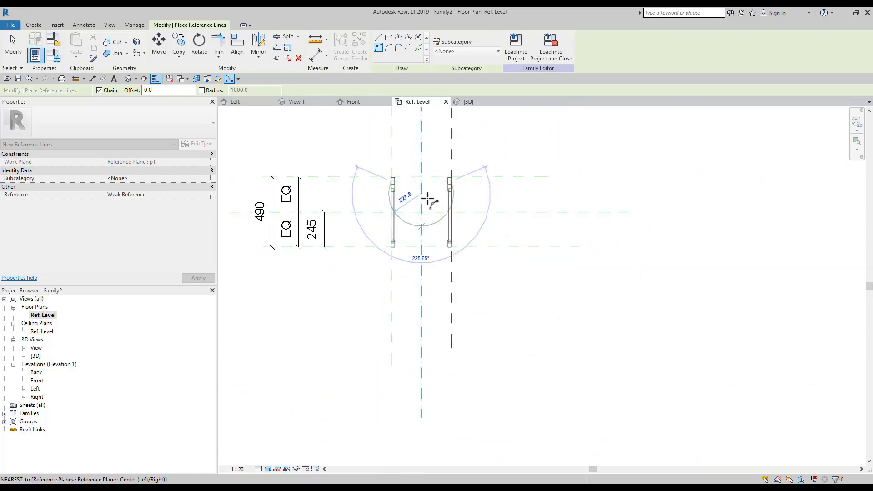
{"action": "scroll", "coordinate": [423, 193], "scroll_direction": "up", "scroll_amount": 3}
{"action": "scroll", "coordinate": [415, 192], "scroll_direction": "up", "scroll_amount": 3}
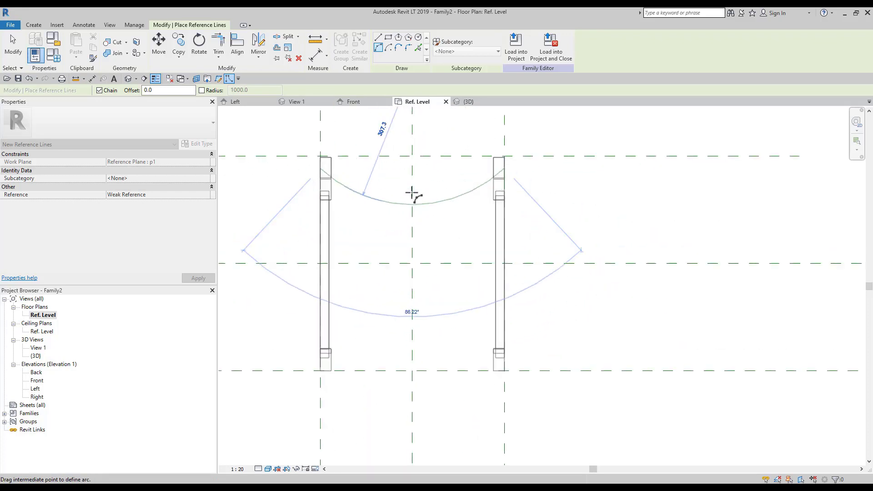
{"action": "scroll", "coordinate": [417, 173], "scroll_direction": "up", "scroll_amount": 2}
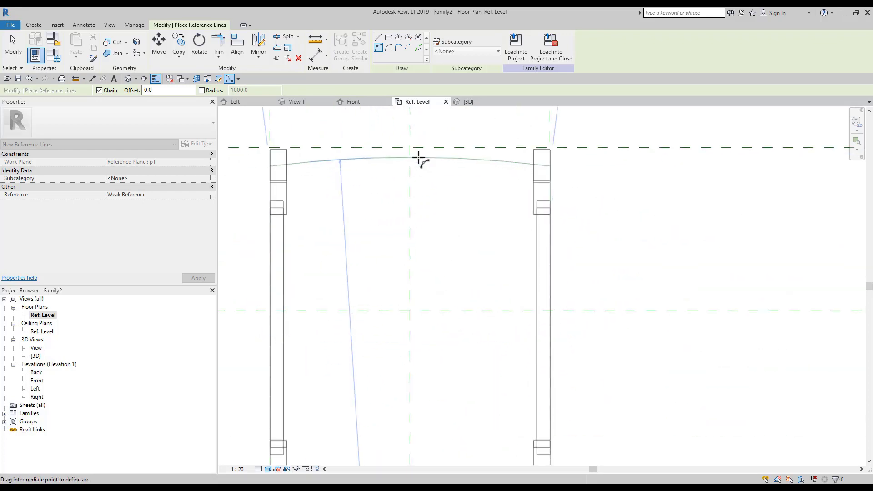
{"action": "key", "text": "s"}
{"action": "key", "text": "w"}
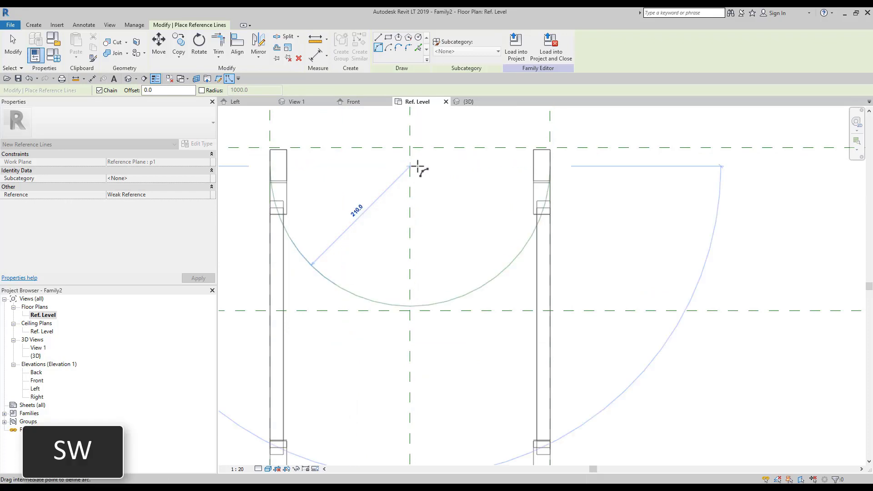
{"action": "scroll", "coordinate": [416, 162], "scroll_direction": "up", "scroll_amount": 1}
{"action": "scroll", "coordinate": [416, 162], "scroll_direction": "up", "scroll_amount": 2}
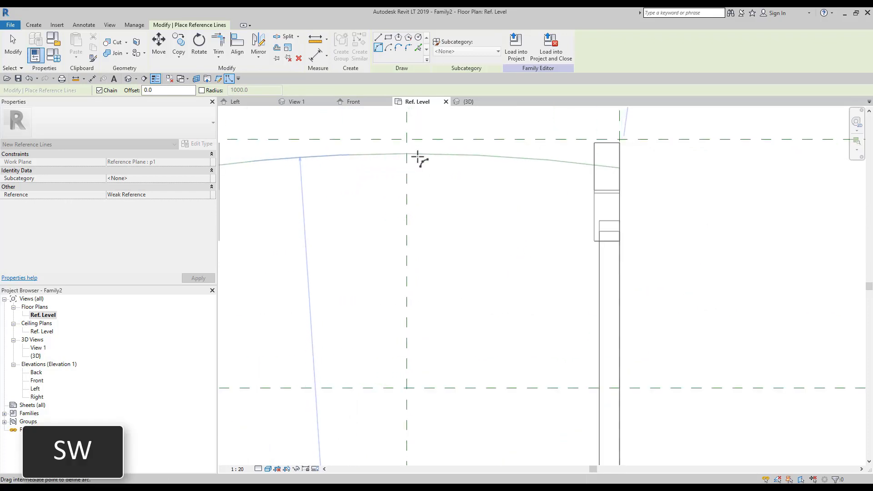
{"action": "scroll", "coordinate": [418, 159], "scroll_direction": "down", "scroll_amount": 2}
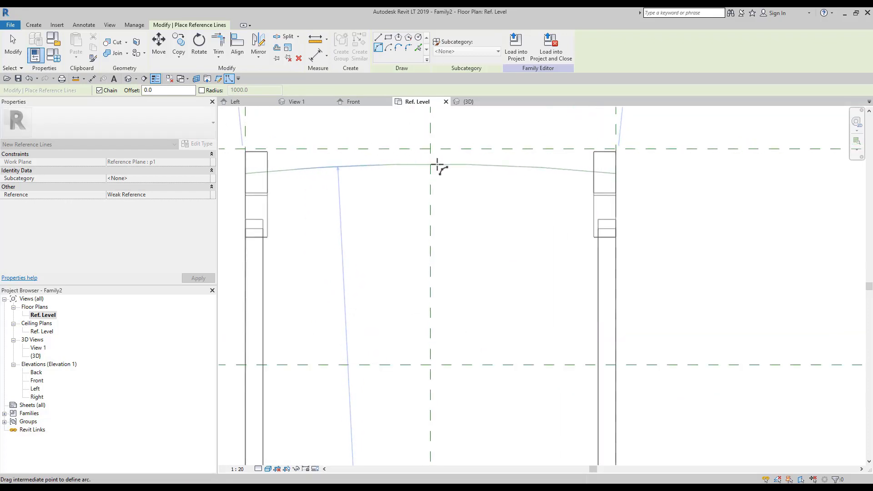
{"action": "left_click", "coordinate": [435, 167]}
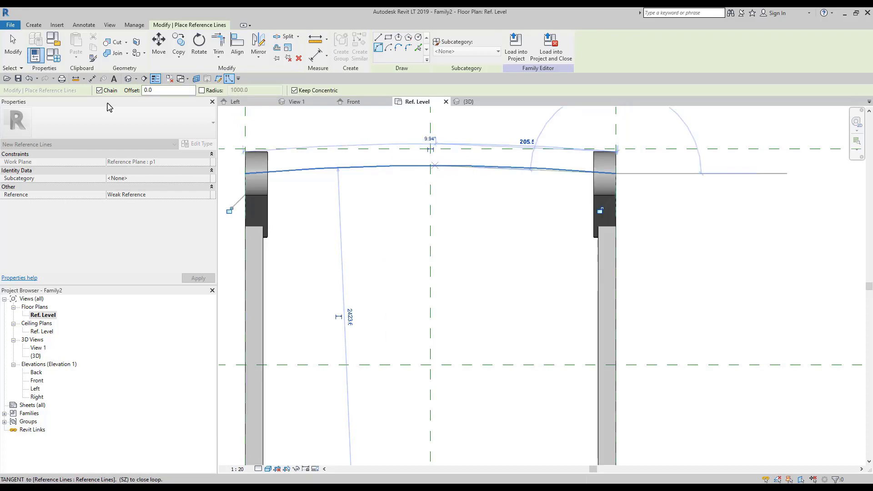
{"action": "left_click", "coordinate": [12, 48]}
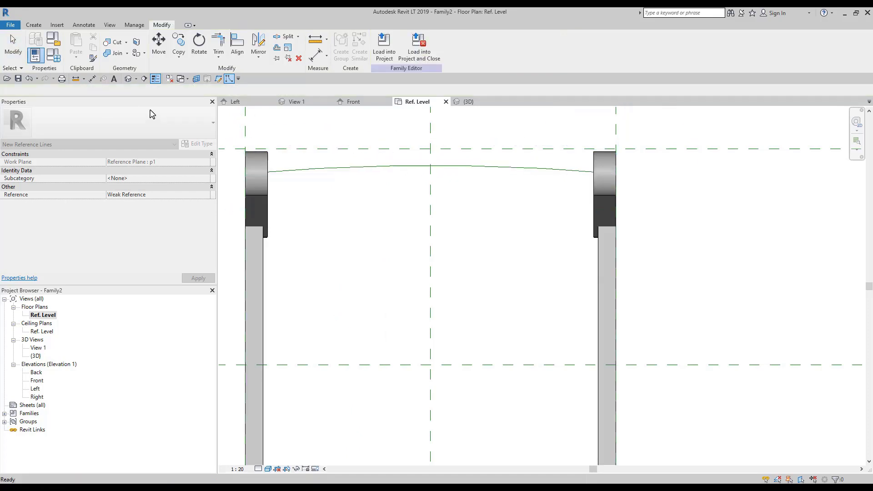
Orbit the 3D view, then switch through the Front elevation to the Left elevation and zoom
{"action": "left_click", "coordinate": [128, 79]}
{"action": "mouse_move", "coordinate": [474, 288]}
{"action": "middle_mouse_down", "text": "shift"}
{"action": "mouse_move", "coordinate": [476, 226]}
{"action": "mouse_move", "coordinate": [532, 156]}
{"action": "mouse_move", "coordinate": [554, 153]}
{"action": "mouse_move", "coordinate": [548, 146]}
{"action": "middle_mouse_up", "text": "shift"}
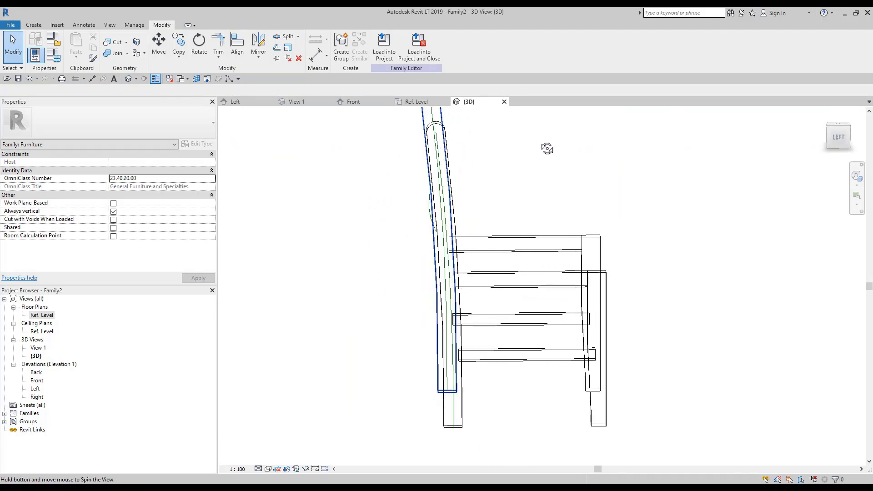
{"action": "double_click", "coordinate": [37, 381]}
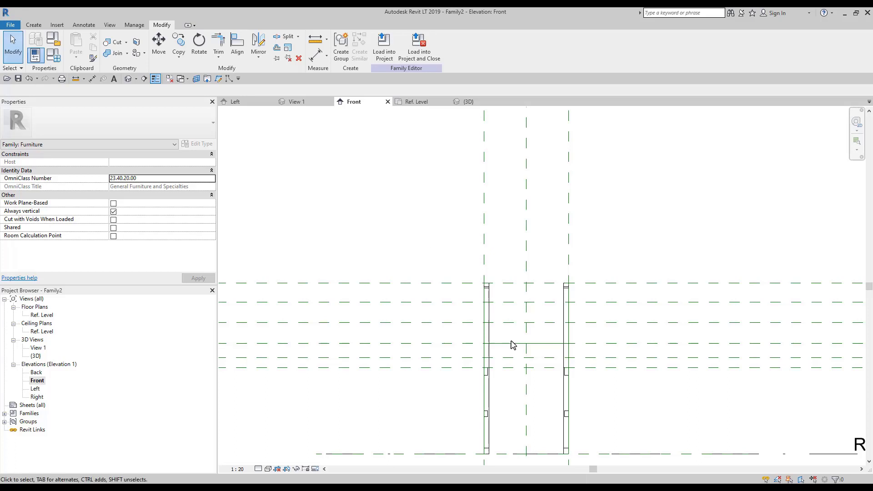
{"action": "scroll", "coordinate": [525, 356], "scroll_direction": "up", "scroll_amount": 2}
{"action": "double_click", "coordinate": [35, 388]}
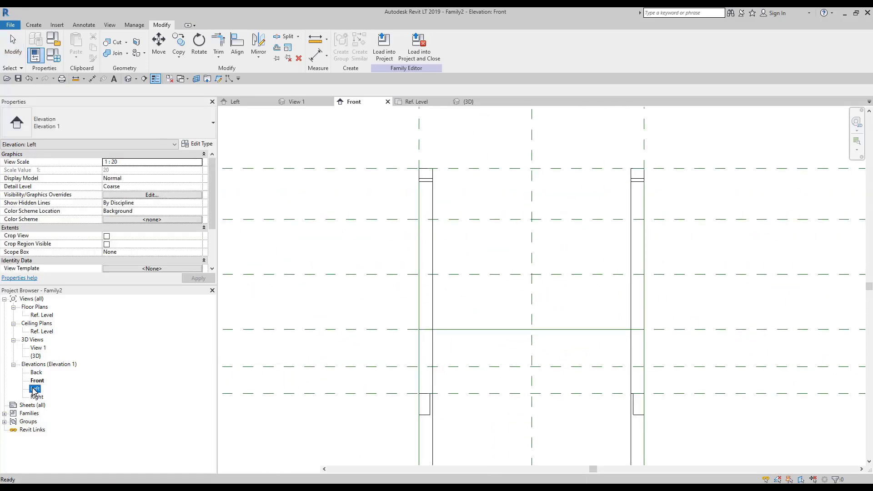
{"action": "scroll", "coordinate": [451, 247], "scroll_direction": "up", "scroll_amount": 3}
{"action": "scroll", "coordinate": [432, 264], "scroll_direction": "up", "scroll_amount": 1}
{"action": "scroll", "coordinate": [433, 264], "scroll_direction": "down", "scroll_amount": 2}
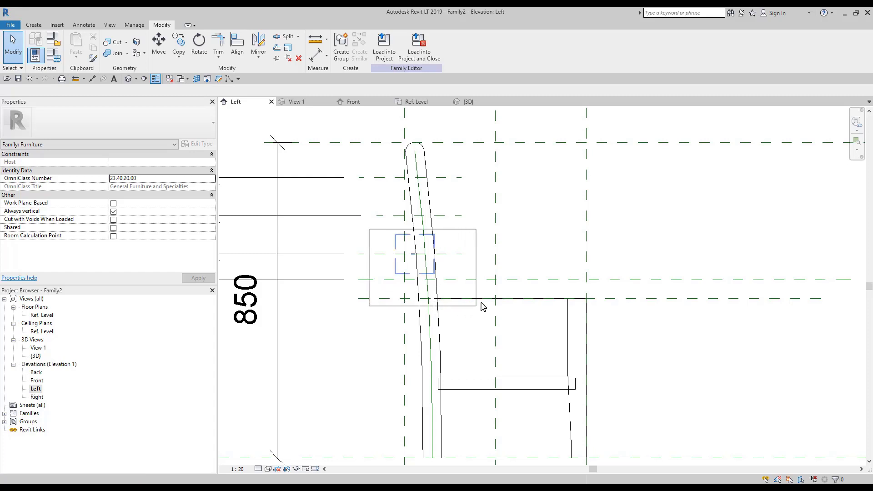
Select the new reference arc in the side view and drag its end to the right
{"action": "left_click_drag", "start_coordinate": [439, 304], "coordinate": [483, 306]}
{"action": "scroll", "coordinate": [395, 243], "scroll_direction": "up", "scroll_amount": 2}
{"action": "scroll", "coordinate": [393, 243], "scroll_direction": "up", "scroll_amount": 2}
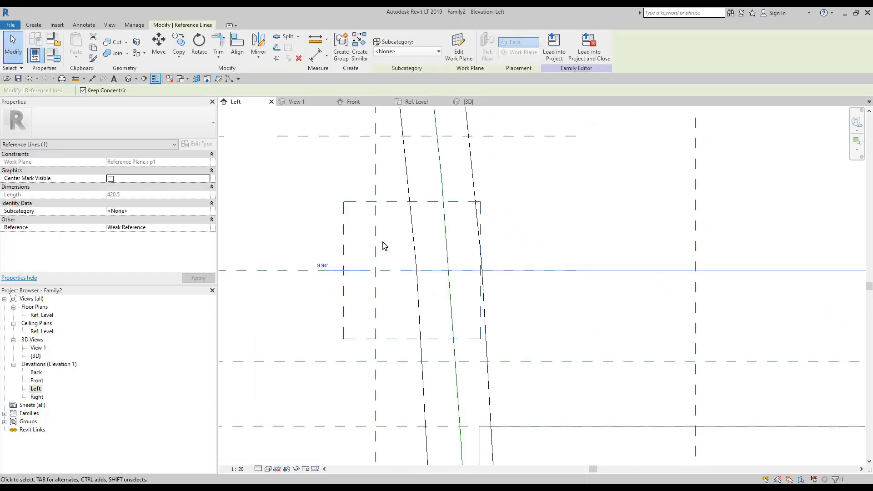
{"action": "left_click_drag", "start_coordinate": [347, 260], "coordinate": [379, 261]}
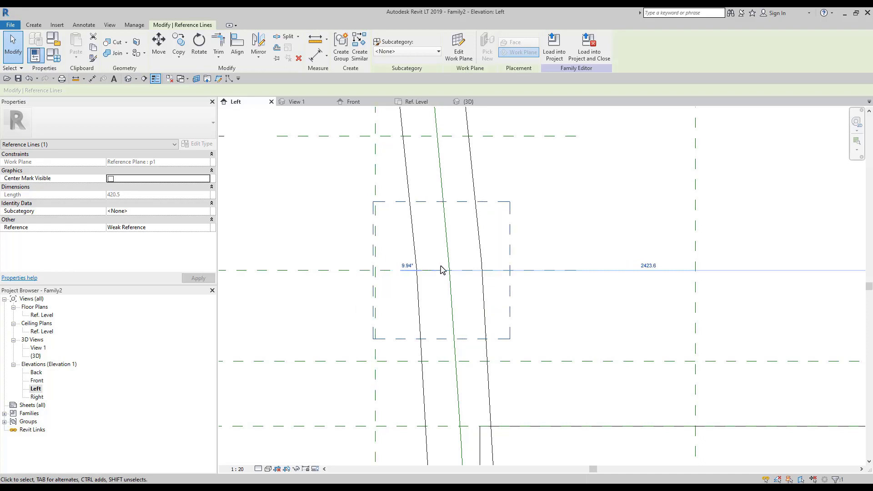
{"action": "scroll", "coordinate": [448, 266], "scroll_direction": "up", "scroll_amount": 1}
{"action": "scroll", "coordinate": [448, 266], "scroll_direction": "up", "scroll_amount": 2}
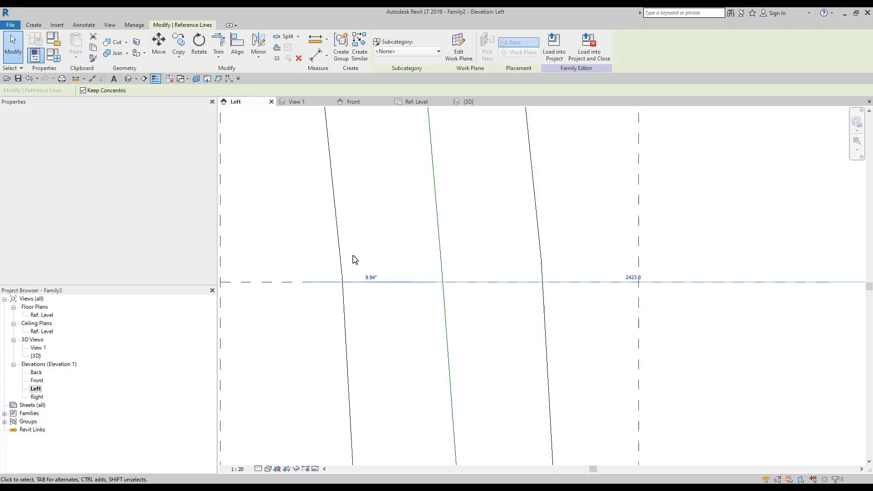
Show lines at their true weights and set the side view scale to 1:5
{"action": "left_click", "coordinate": [155, 79]}
{"action": "key", "text": "Escape"}
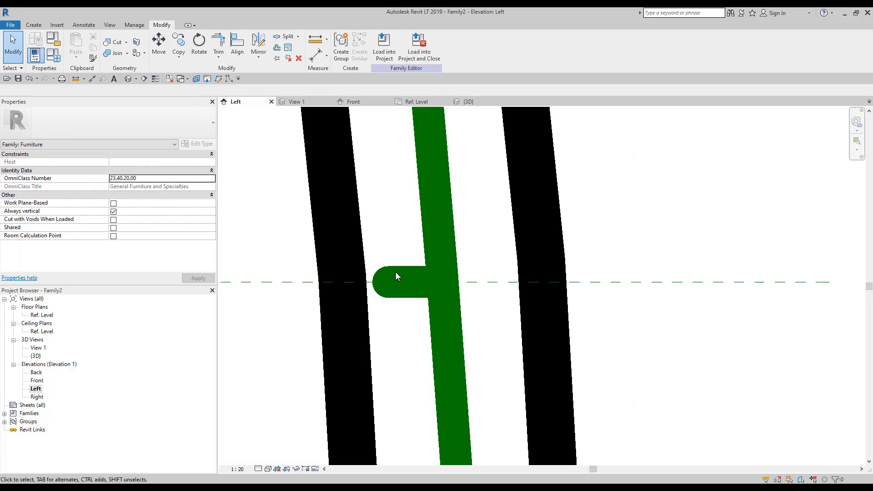
{"action": "scroll", "coordinate": [395, 275], "scroll_direction": "down", "scroll_amount": 2}
{"action": "scroll", "coordinate": [394, 276], "scroll_direction": "down", "scroll_amount": 2}
{"action": "scroll", "coordinate": [391, 278], "scroll_direction": "down", "scroll_amount": 1}
{"action": "scroll", "coordinate": [392, 280], "scroll_direction": "down", "scroll_amount": 3}
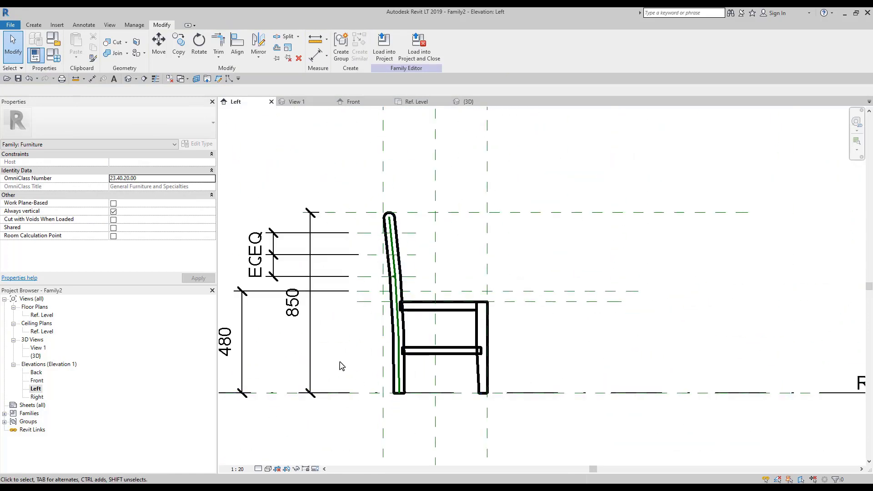
{"action": "left_click", "coordinate": [237, 469]}
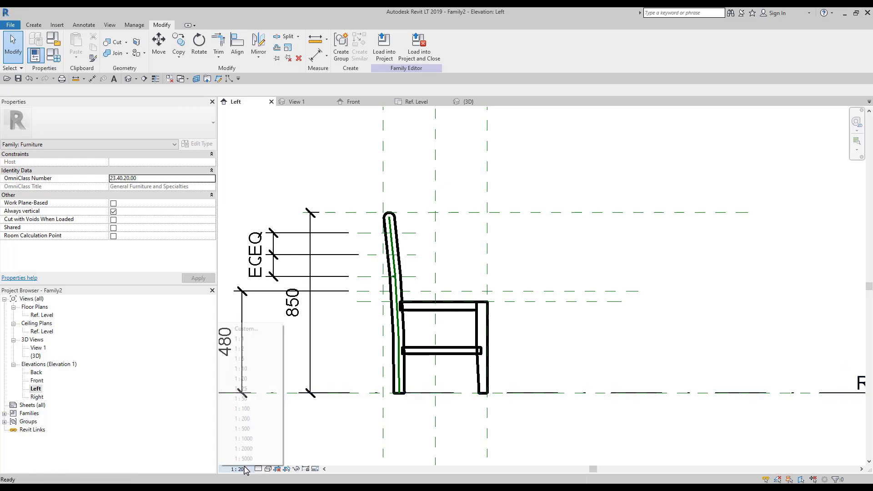
{"action": "left_click", "coordinate": [241, 359]}
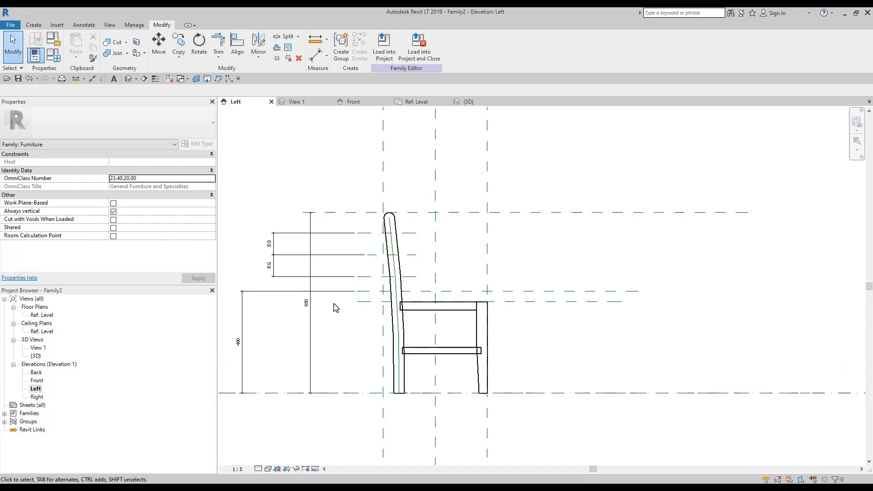
Nudge the reference arc right until it meets the green backrest line
{"action": "scroll", "coordinate": [401, 275], "scroll_direction": "up", "scroll_amount": 10}
{"action": "scroll", "coordinate": [353, 275], "scroll_direction": "up", "scroll_amount": 1}
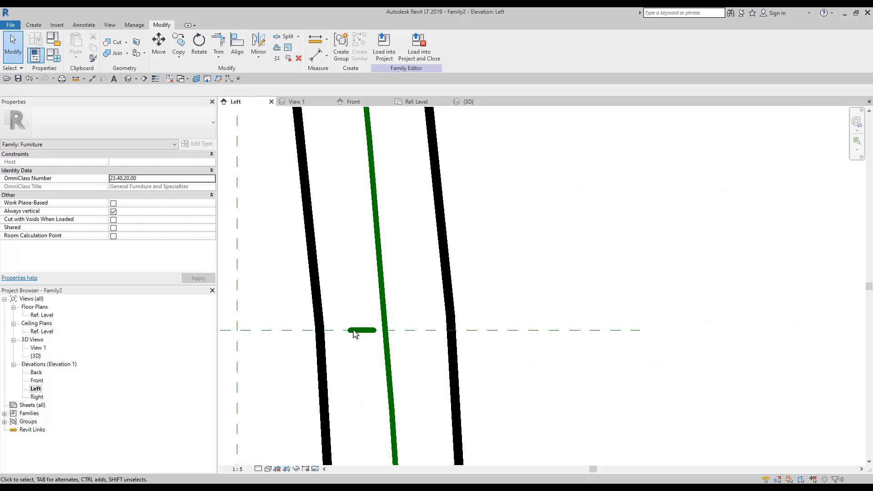
{"action": "left_click", "coordinate": [385, 367]}
{"action": "scroll", "coordinate": [400, 345], "scroll_direction": "up", "scroll_amount": 3}
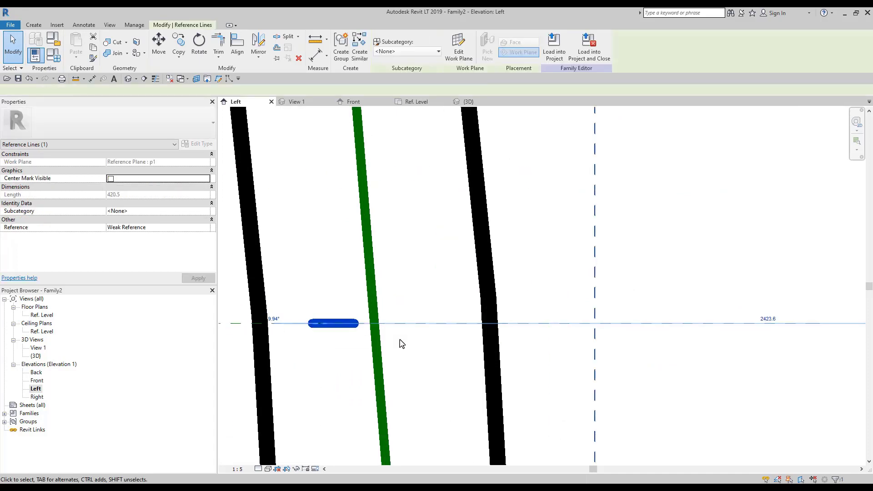
{"action": "scroll", "coordinate": [402, 344], "scroll_direction": "up", "scroll_amount": 2}
{"action": "key", "text": "Right"}
{"action": "key", "text": "Right"}
{"action": "key", "text": "Right"}
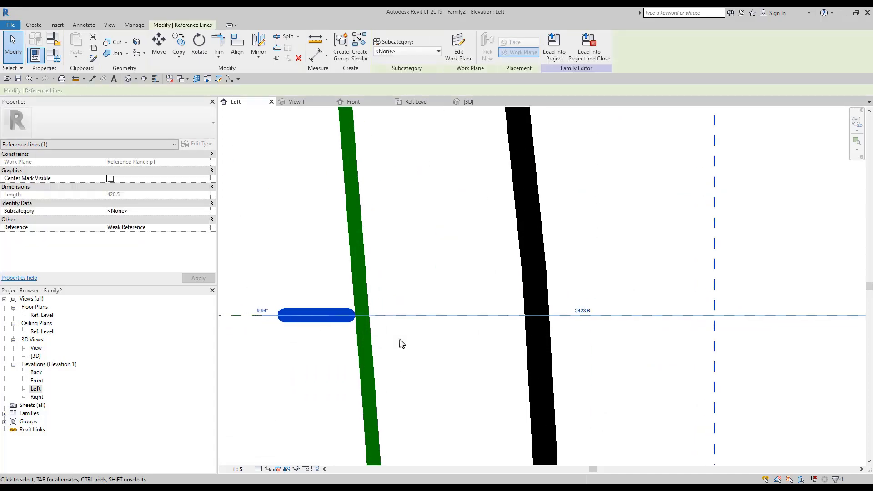
{"action": "key", "text": "Right"}
{"action": "key", "text": "Right"}
{"action": "key", "text": "Right"}
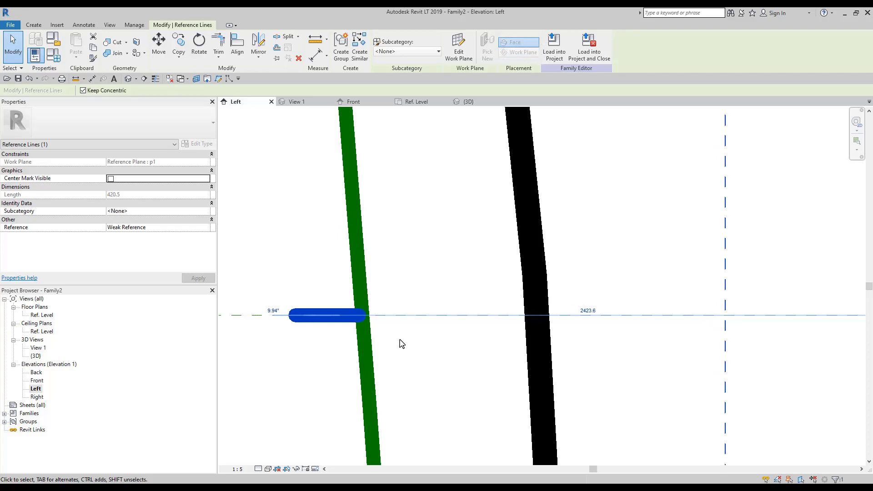
Zoom out and switch to the chair's 3D view
{"action": "scroll", "coordinate": [401, 344], "scroll_direction": "down", "scroll_amount": 2}
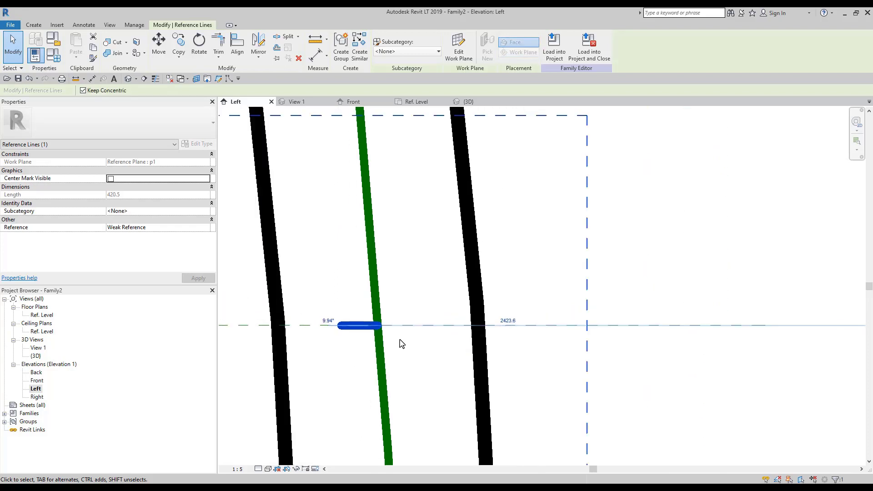
{"action": "scroll", "coordinate": [401, 343], "scroll_direction": "down", "scroll_amount": 3}
{"action": "scroll", "coordinate": [399, 343], "scroll_direction": "down", "scroll_amount": 2}
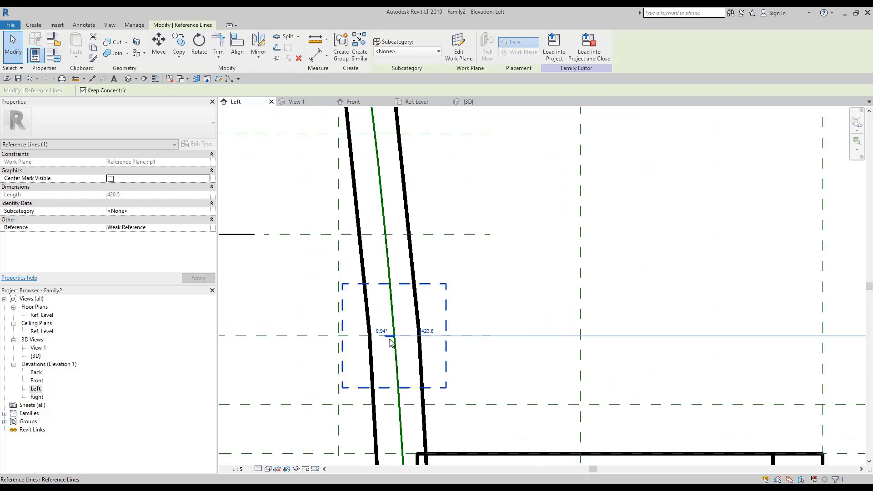
{"action": "left_click", "coordinate": [128, 79]}
Clear the selection and set the 3D view scale to 1:5
{"action": "key", "text": "Escape"}
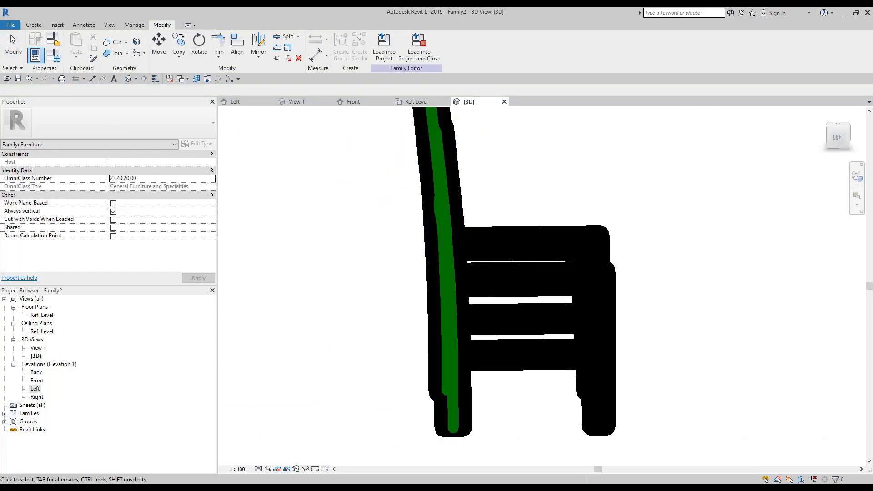
{"action": "left_click", "coordinate": [237, 469]}
{"action": "left_click", "coordinate": [247, 357]}
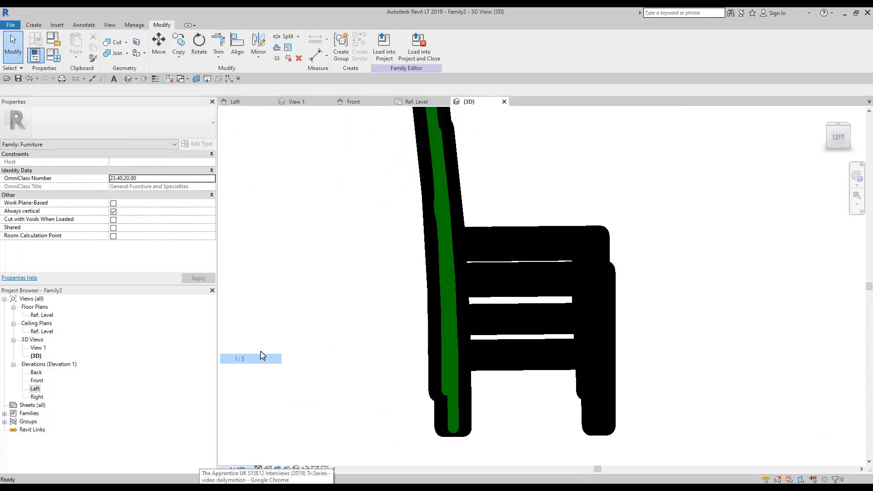
Orbit around the chair and select the curved reference line on Reference Plane : p1
{"action": "mouse_move", "coordinate": [521, 274]}
{"action": "middle_mouse_down", "text": "shift"}
{"action": "mouse_move", "coordinate": [392, 296]}
{"action": "mouse_move", "coordinate": [443, 201]}
{"action": "middle_mouse_up", "text": "shift"}
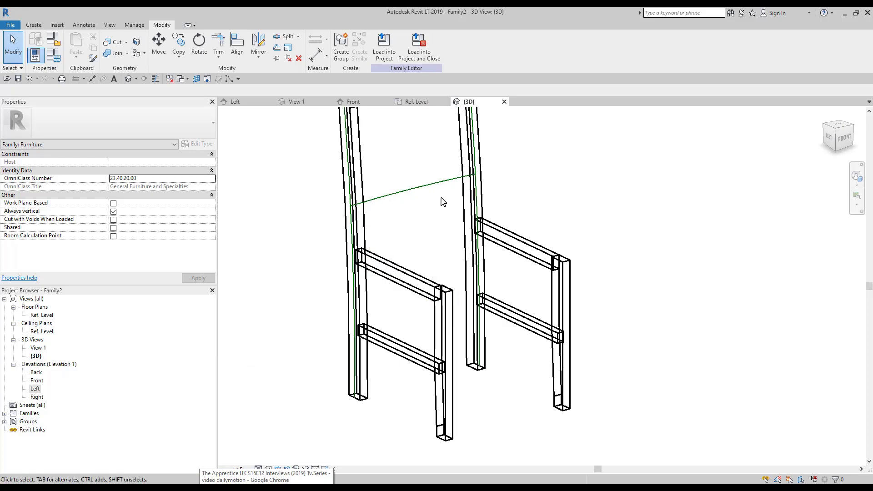
{"action": "scroll", "coordinate": [470, 138], "scroll_direction": "up", "scroll_amount": 3}
{"action": "scroll", "coordinate": [536, 150], "scroll_direction": "up", "scroll_amount": 1}
{"action": "scroll", "coordinate": [551, 166], "scroll_direction": "up", "scroll_amount": 1}
{"action": "scroll", "coordinate": [551, 166], "scroll_direction": "down", "scroll_amount": 1}
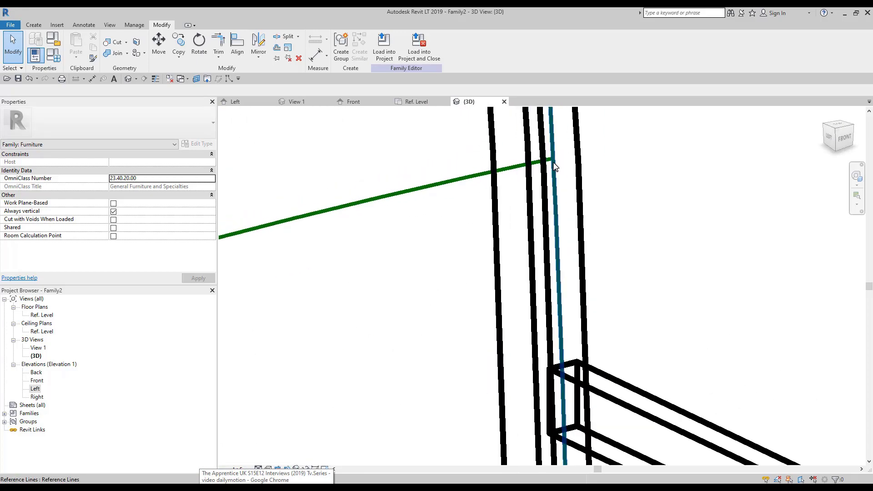
{"action": "scroll", "coordinate": [553, 166], "scroll_direction": "down", "scroll_amount": 2}
{"action": "scroll", "coordinate": [591, 177], "scroll_direction": "down", "scroll_amount": 2}
{"action": "mouse_move", "coordinate": [623, 189]}
{"action": "middle_mouse_down", "text": "shift"}
{"action": "mouse_move", "coordinate": [455, 210]}
{"action": "mouse_move", "coordinate": [649, 217]}
{"action": "mouse_move", "coordinate": [667, 203]}
{"action": "mouse_move", "coordinate": [582, 172]}
{"action": "mouse_move", "coordinate": [491, 290]}
{"action": "mouse_move", "coordinate": [631, 327]}
{"action": "mouse_move", "coordinate": [511, 305]}
{"action": "middle_mouse_up", "text": "shift"}
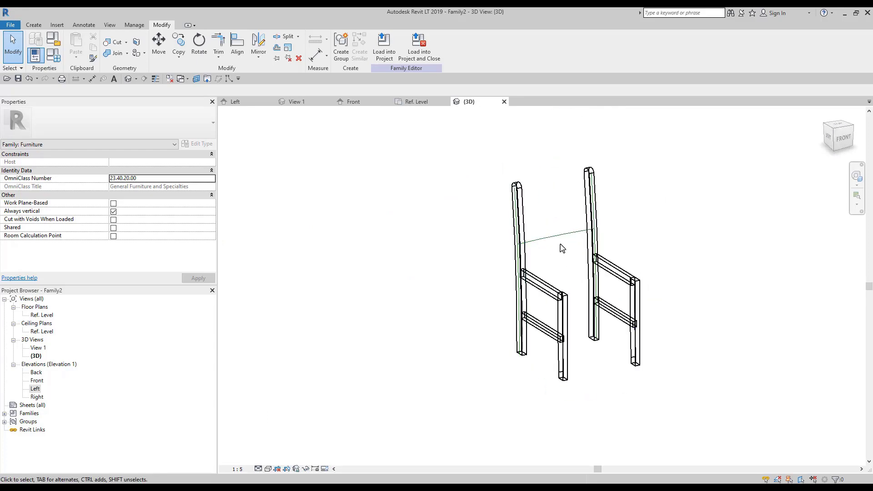
{"action": "left_click", "coordinate": [527, 286]}
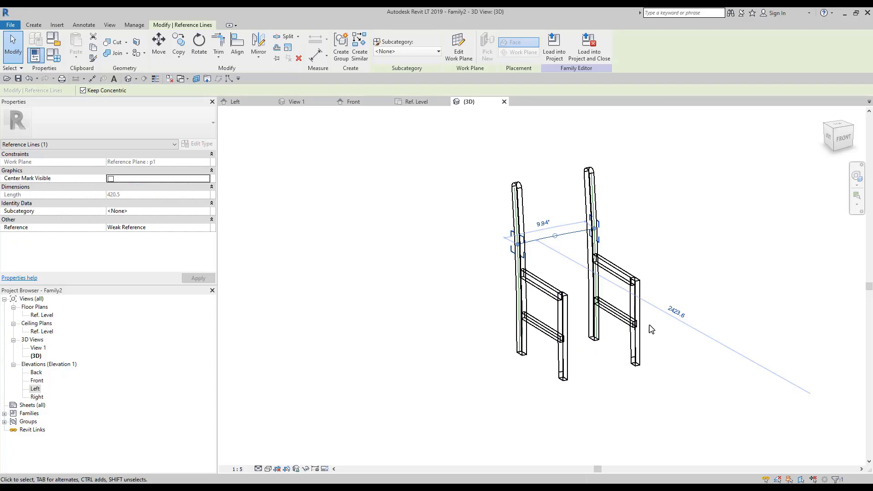
Orbit the 3D view to inspect the selected p1 backrest reference line from several angles
{"action": "mouse_move", "coordinate": [651, 330]}
{"action": "middle_mouse_down", "text": "shift"}
{"action": "mouse_move", "coordinate": [642, 433]}
{"action": "mouse_move", "coordinate": [703, 422]}
{"action": "middle_mouse_up", "text": "shift"}
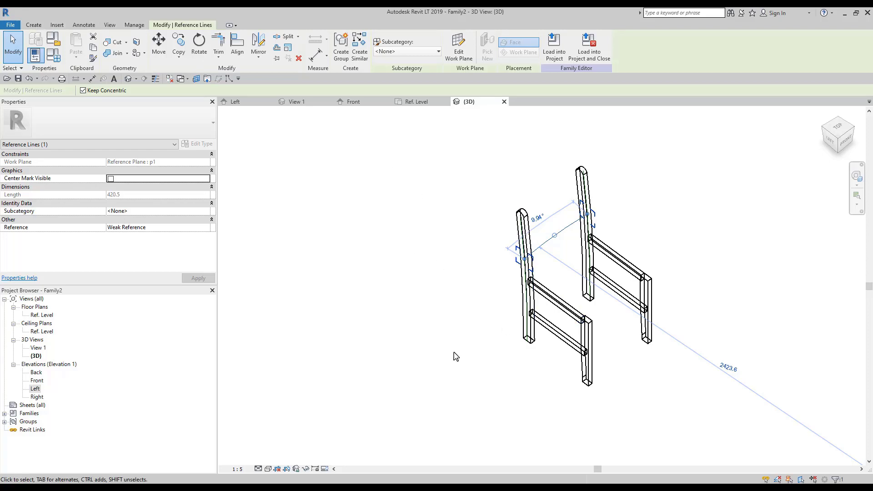
{"action": "mouse_move", "coordinate": [505, 312]}
{"action": "middle_mouse_down", "text": "shift"}
{"action": "mouse_move", "coordinate": [555, 158]}
{"action": "mouse_move", "coordinate": [441, 179]}
{"action": "mouse_move", "coordinate": [427, 259]}
{"action": "middle_mouse_up", "text": "shift"}
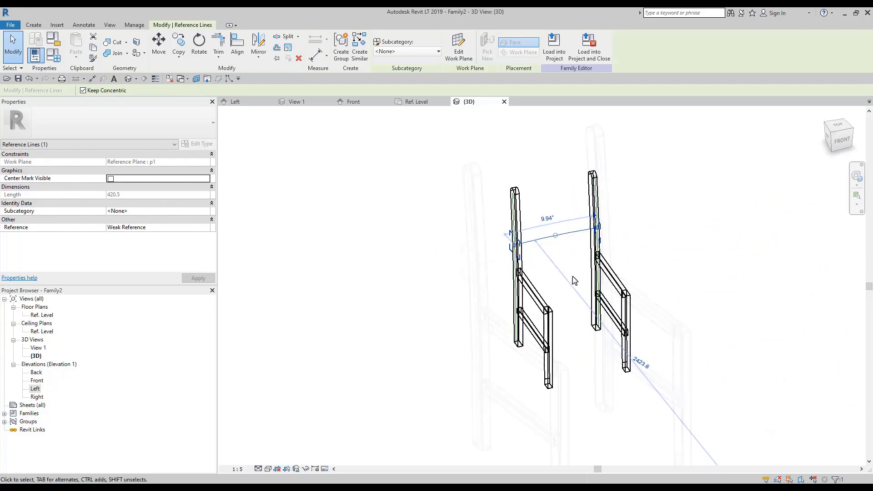
{"action": "middle_click_drag", "start_coordinate": [573, 280], "coordinate": [537, 313], "text": "shift"}
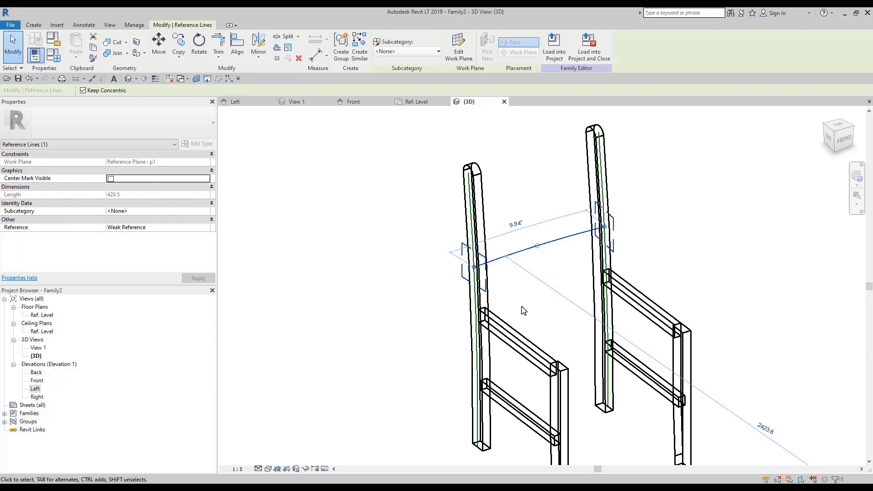
{"action": "scroll", "coordinate": [523, 277], "scroll_direction": "down", "scroll_amount": 1}
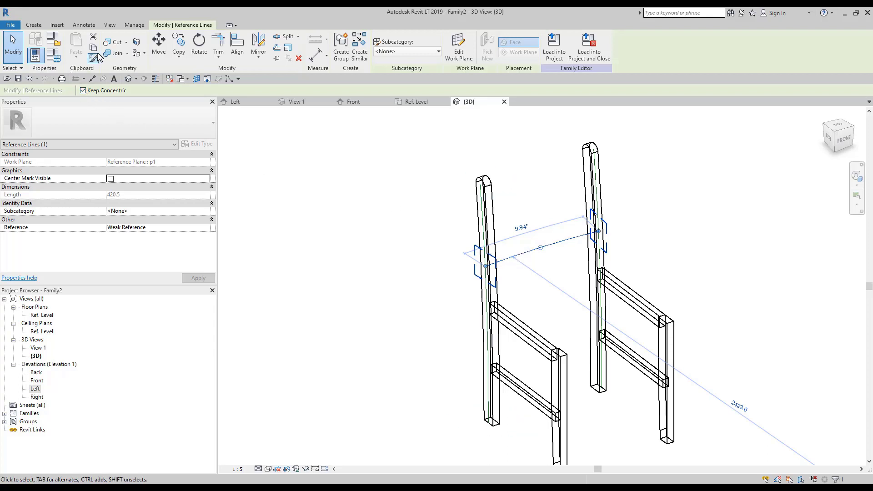
Copy the p1 reference line and paste it Aligned to Same Place
{"action": "left_click", "coordinate": [94, 47]}
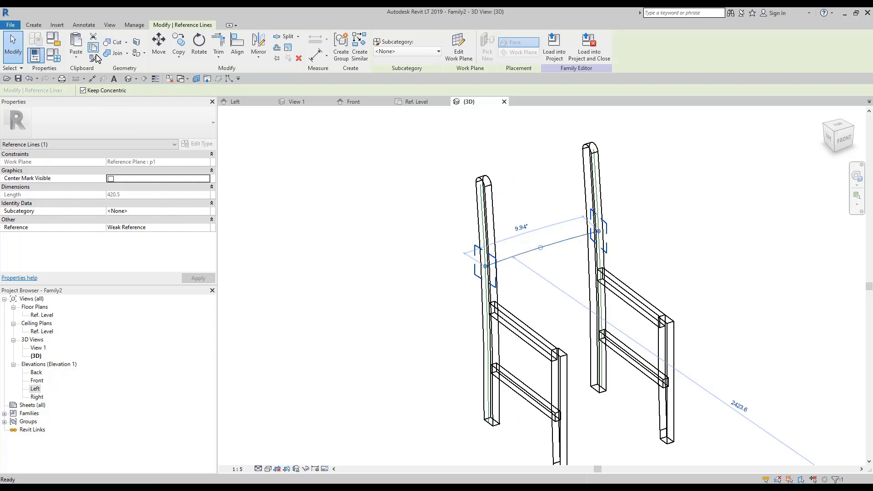
{"action": "left_click", "coordinate": [75, 53]}
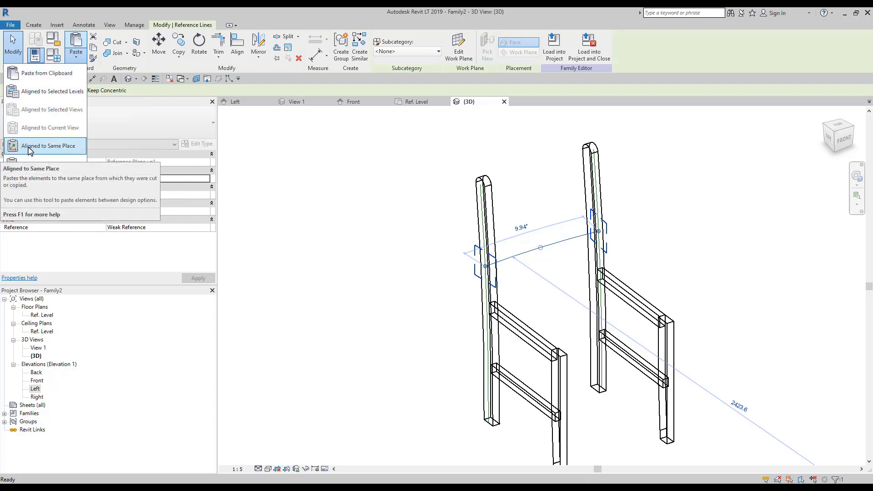
{"action": "left_click", "coordinate": [30, 146]}
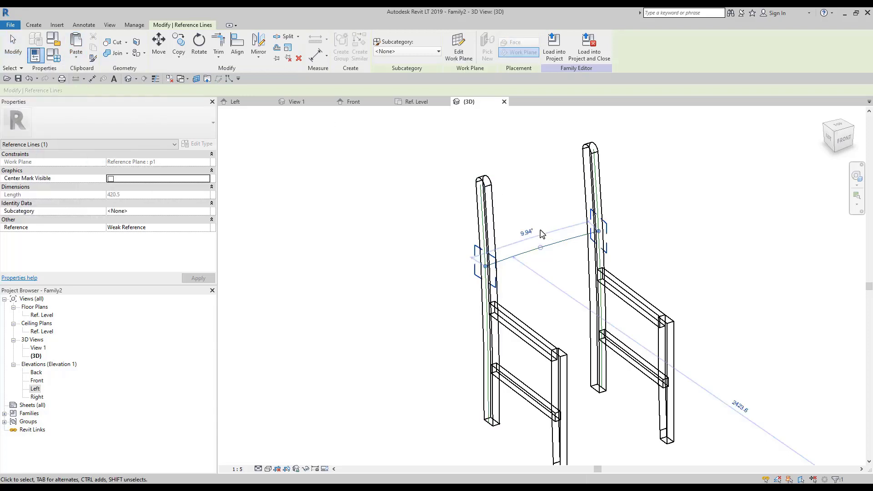
Rehost the pasted reference line onto Reference Plane : p2
{"action": "left_click", "coordinate": [458, 45]}
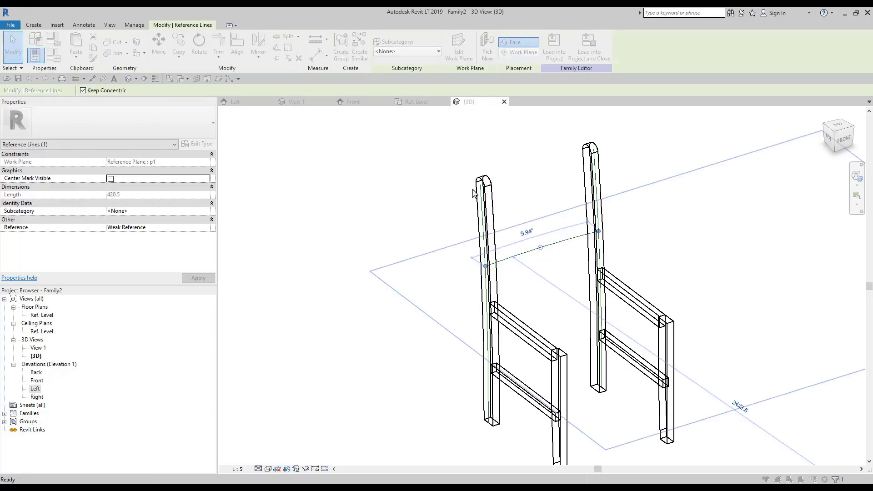
{"action": "left_click", "coordinate": [454, 250]}
{"action": "left_click", "coordinate": [477, 272]}
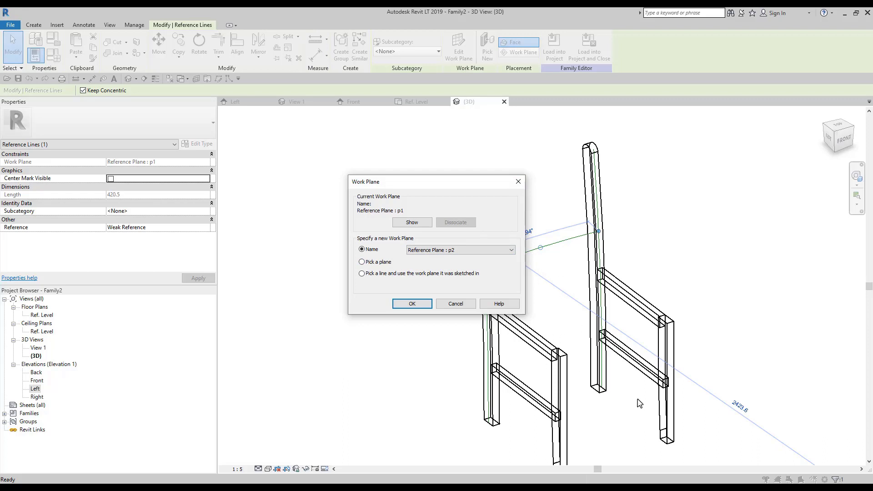
{"action": "left_click", "coordinate": [423, 309]}
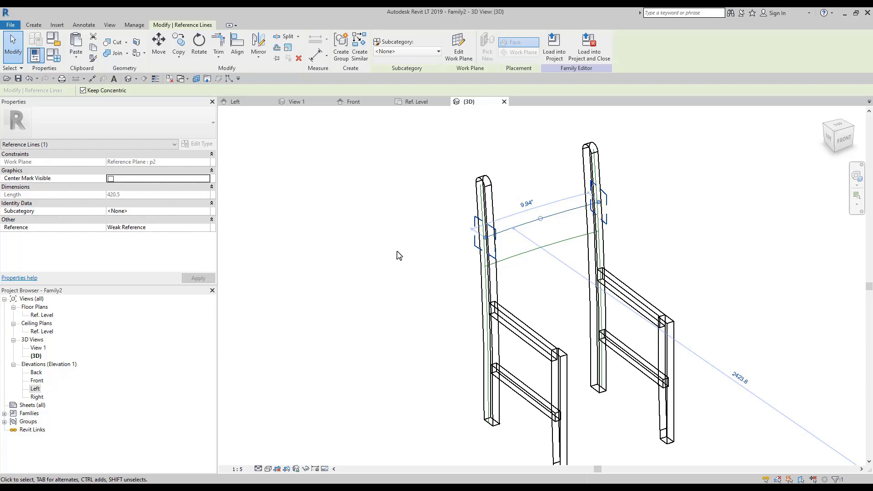
Orbit the chair and paste another copy of the line Aligned to Same Place
{"action": "mouse_move", "coordinate": [398, 255]}
{"action": "middle_mouse_down", "text": "shift"}
{"action": "mouse_move", "coordinate": [377, 226]}
{"action": "mouse_move", "coordinate": [384, 225]}
{"action": "middle_mouse_up", "text": "shift"}
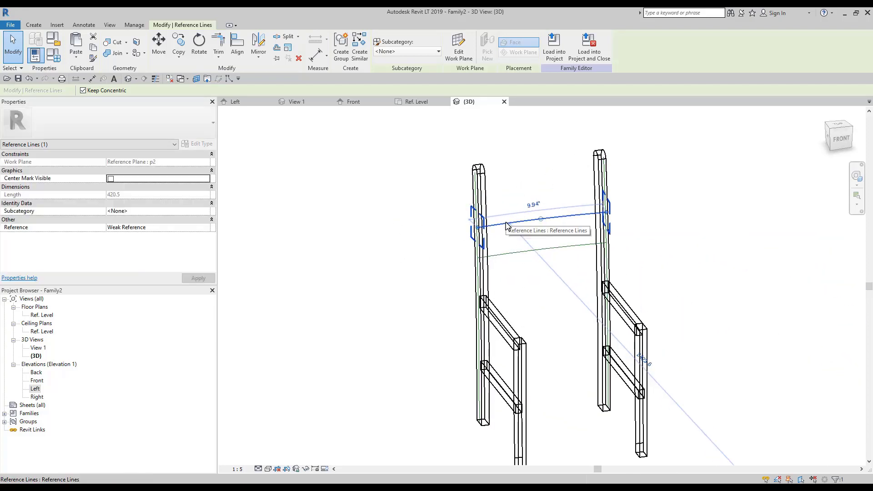
{"action": "mouse_move", "coordinate": [384, 247]}
{"action": "middle_mouse_down", "text": "shift"}
{"action": "mouse_move", "coordinate": [415, 272]}
{"action": "mouse_move", "coordinate": [561, 149]}
{"action": "middle_mouse_up", "text": "shift"}
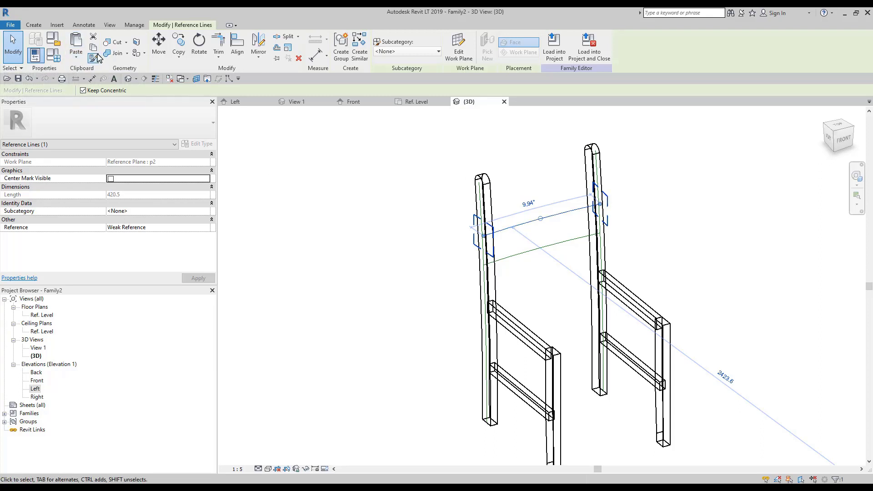
{"action": "left_click", "coordinate": [83, 59]}
{"action": "left_click", "coordinate": [79, 62]}
{"action": "left_click", "coordinate": [61, 148]}
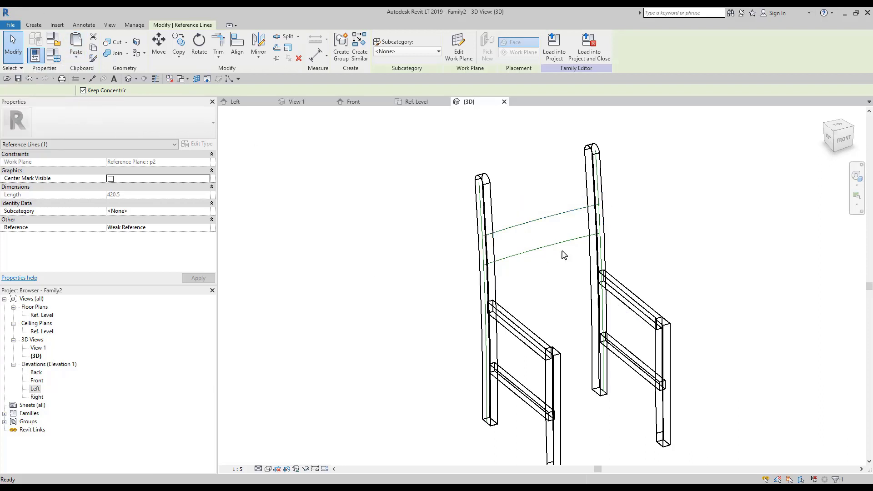
Host the new copy on Reference Plane : p3, then switch to the Left elevation
{"action": "left_click", "coordinate": [526, 224]}
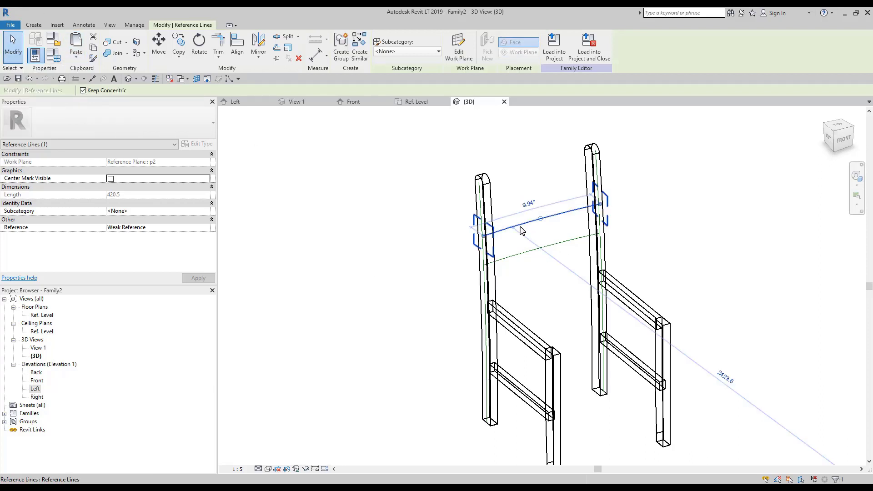
{"action": "left_click", "coordinate": [459, 47]}
{"action": "left_click", "coordinate": [460, 249]}
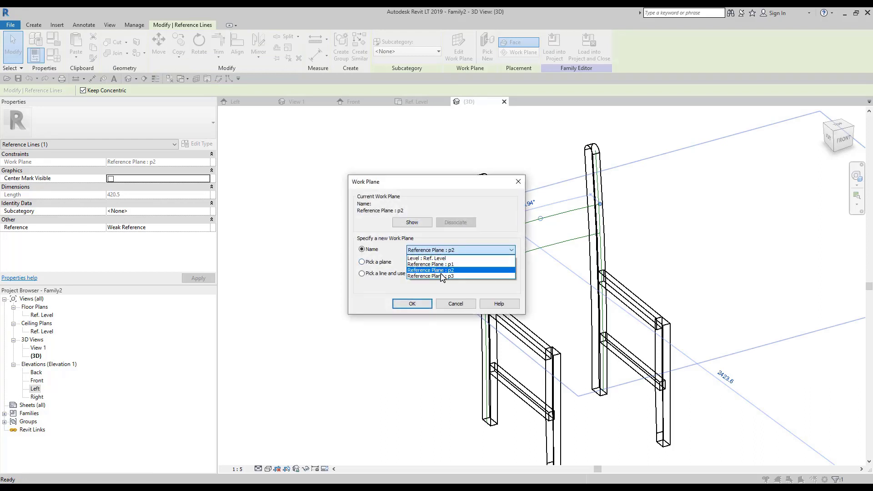
{"action": "left_click", "coordinate": [426, 285]}
{"action": "left_click", "coordinate": [412, 304]}
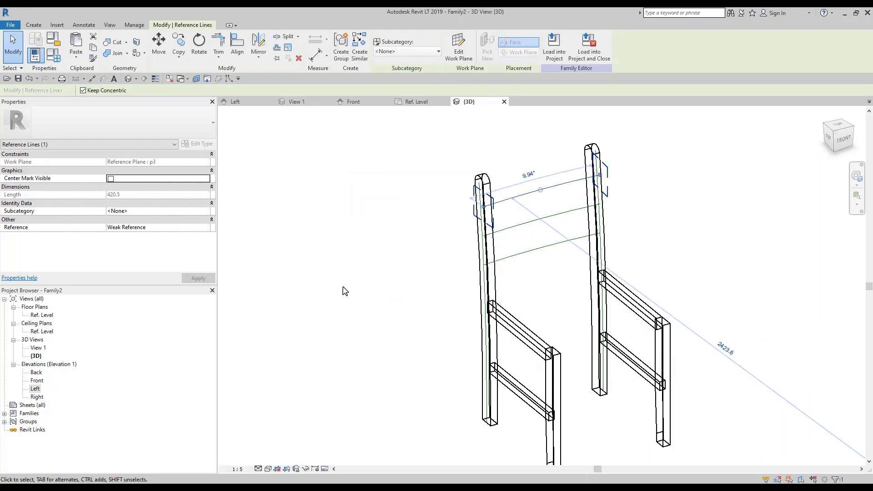
{"action": "left_click", "coordinate": [35, 389]}
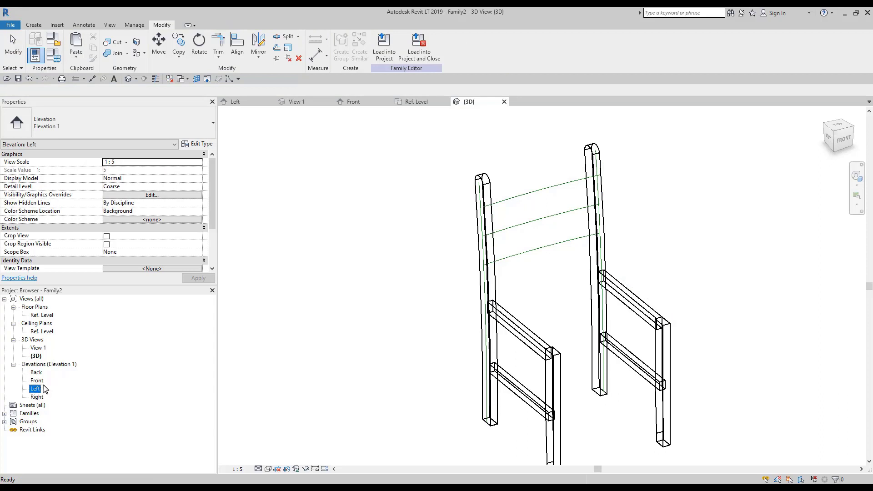
{"action": "double_click", "coordinate": [36, 390]}
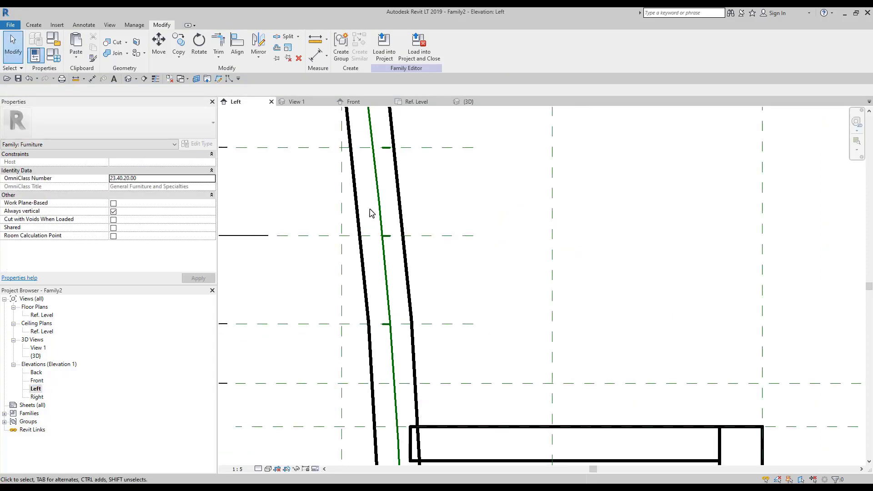
{"action": "left_click_drag", "start_coordinate": [369, 192], "coordinate": [410, 260]}
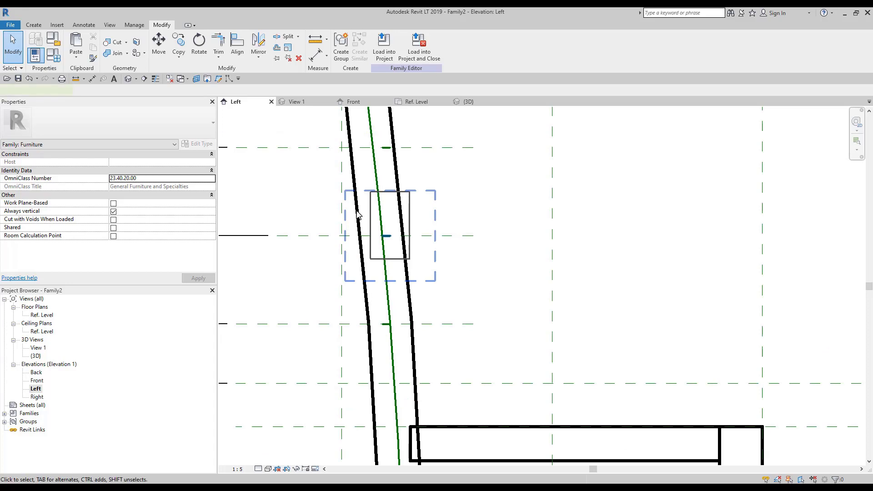
{"action": "scroll", "coordinate": [358, 213], "scroll_direction": "up", "scroll_amount": 3}
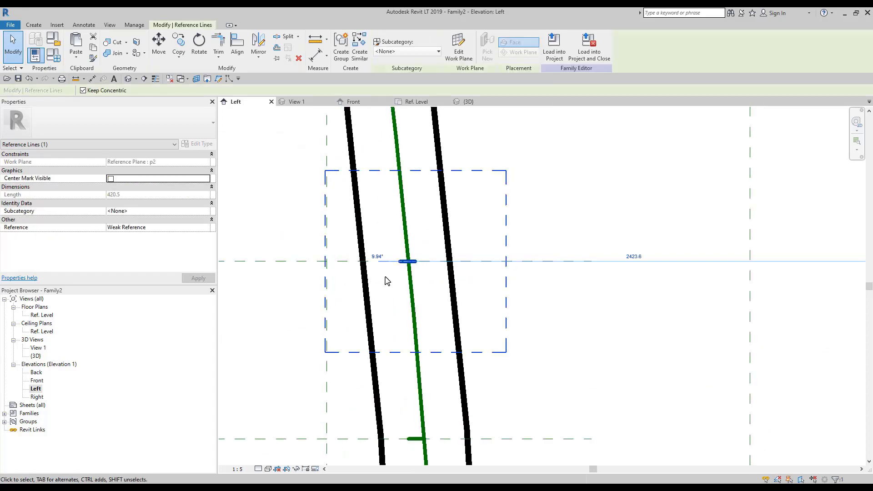
{"action": "scroll", "coordinate": [411, 210], "scroll_direction": "down", "scroll_amount": 2}
{"action": "middle_click_drag", "start_coordinate": [413, 267], "coordinate": [419, 365]}
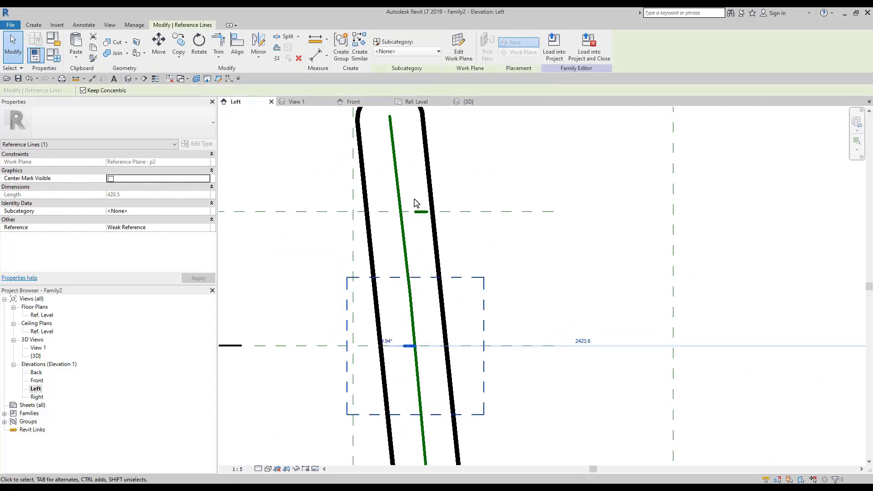
{"action": "left_click_drag", "start_coordinate": [408, 184], "coordinate": [443, 244]}
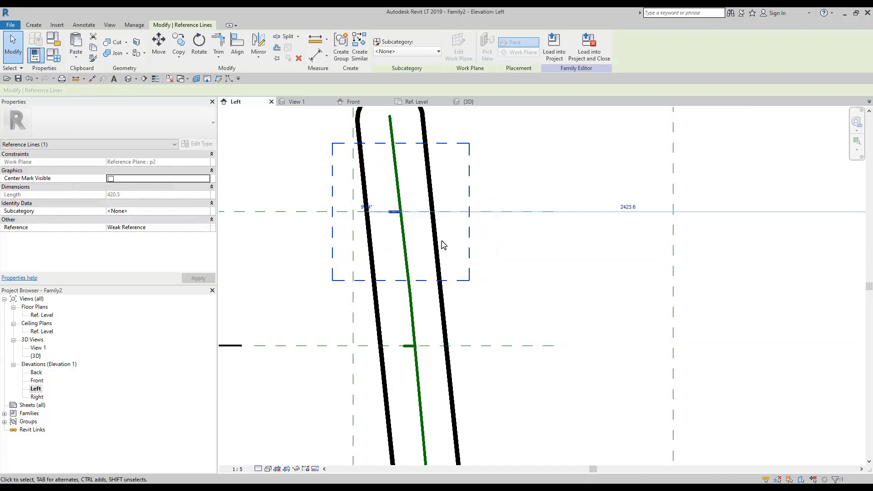
{"action": "scroll", "coordinate": [409, 206], "scroll_direction": "up", "scroll_amount": 2}
{"action": "scroll", "coordinate": [407, 218], "scroll_direction": "up", "scroll_amount": 2}
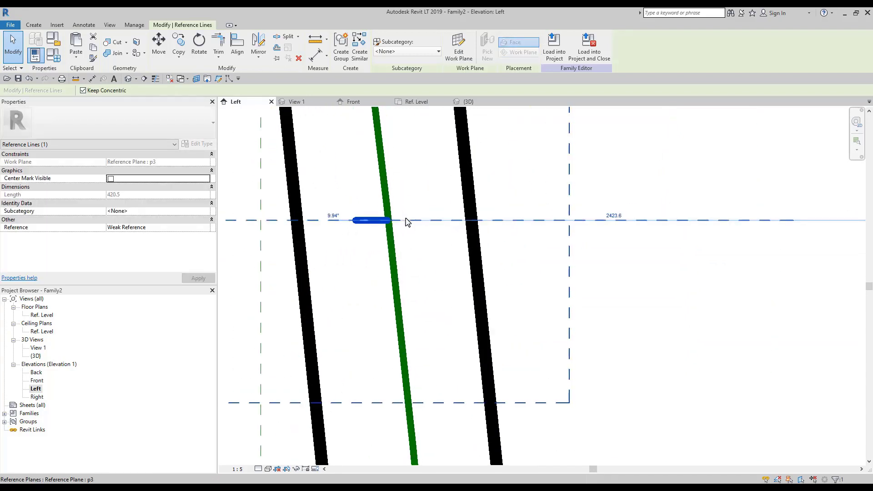
{"action": "scroll", "coordinate": [408, 222], "scroll_direction": "down", "scroll_amount": 1}
{"action": "scroll", "coordinate": [406, 222], "scroll_direction": "down", "scroll_amount": 2}
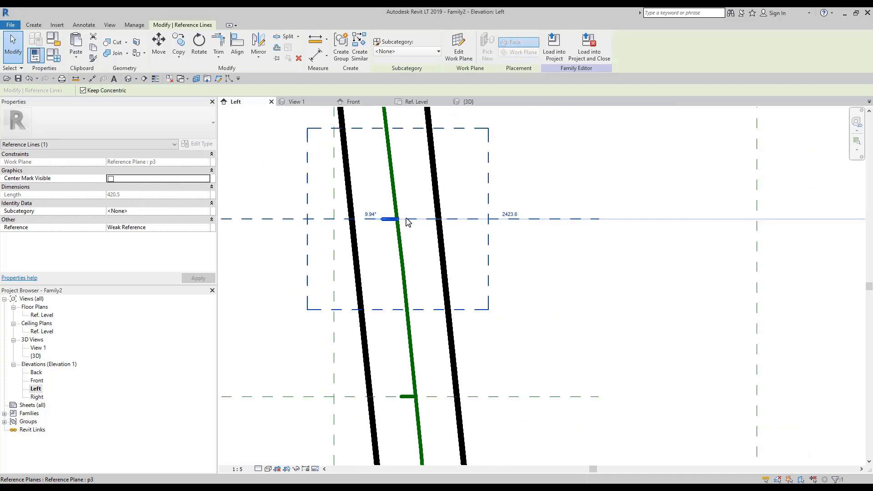
{"action": "scroll", "coordinate": [364, 205], "scroll_direction": "down", "scroll_amount": 2}
{"action": "left_click", "coordinate": [129, 78]}
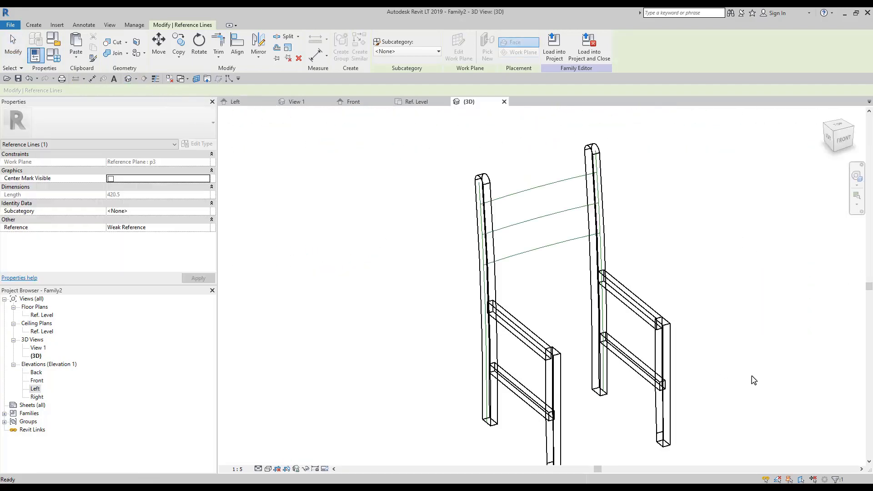
{"action": "mouse_move", "coordinate": [549, 308]}
{"action": "middle_mouse_down", "text": "shift"}
{"action": "mouse_move", "coordinate": [533, 312]}
{"action": "mouse_move", "coordinate": [666, 331]}
{"action": "mouse_move", "coordinate": [520, 220]}
{"action": "middle_mouse_up", "text": "shift"}
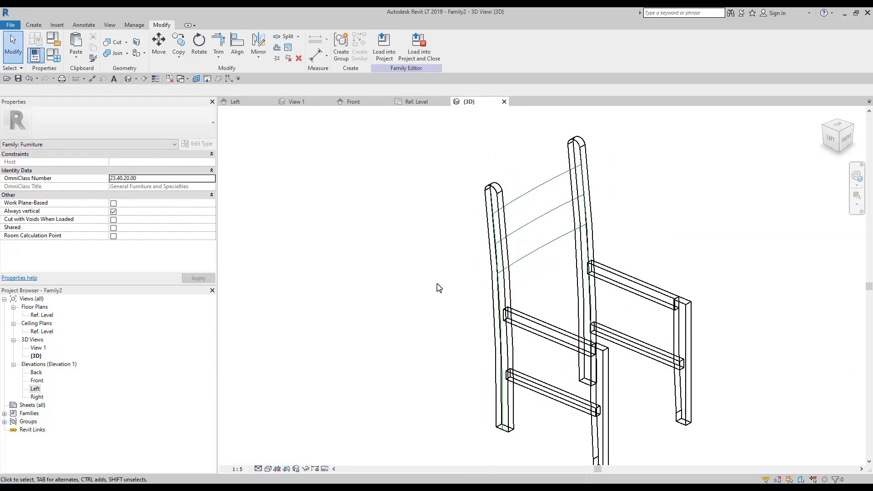
{"action": "middle_click_drag", "start_coordinate": [620, 263], "coordinate": [473, 254], "text": "shift"}
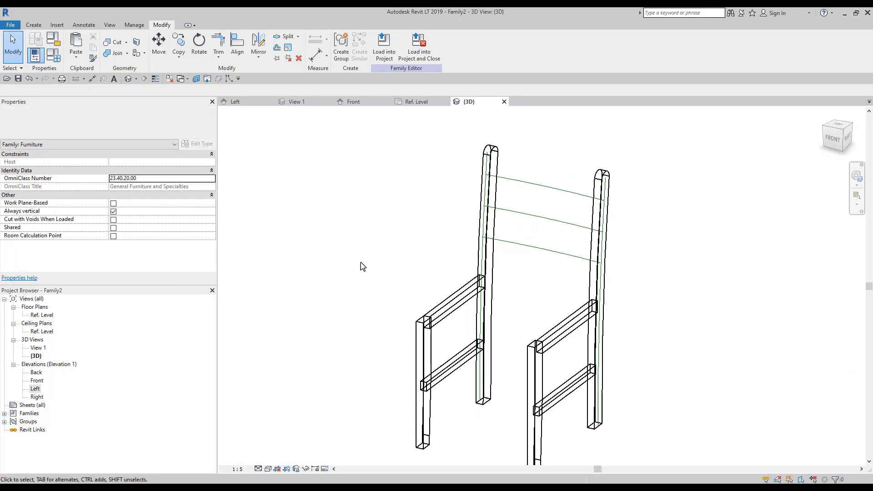